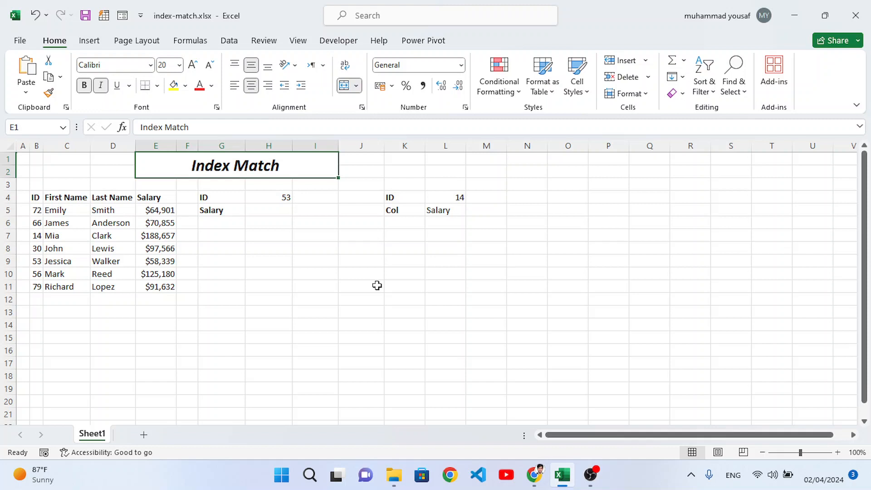
{"action": "left_click", "coordinate": [377, 285]}
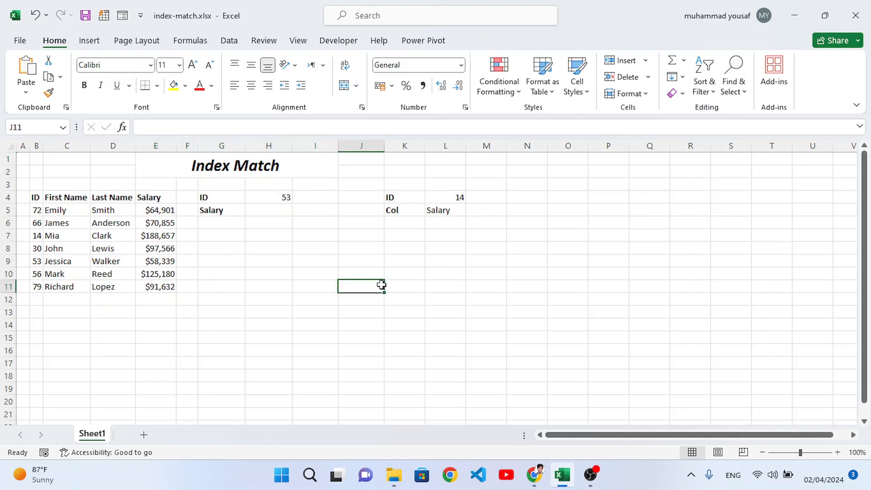
{"action": "left_click", "coordinate": [327, 256]}
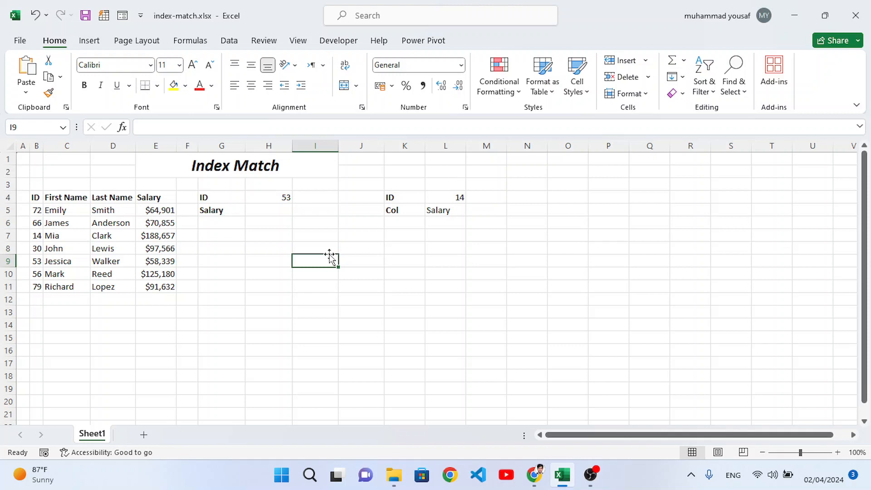
{"action": "left_click", "coordinate": [275, 209]}
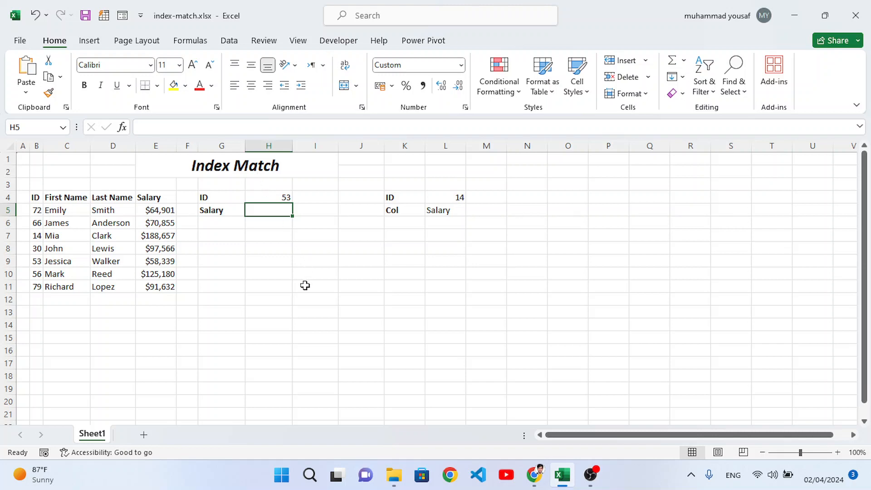
{"action": "left_click", "coordinate": [35, 199]}
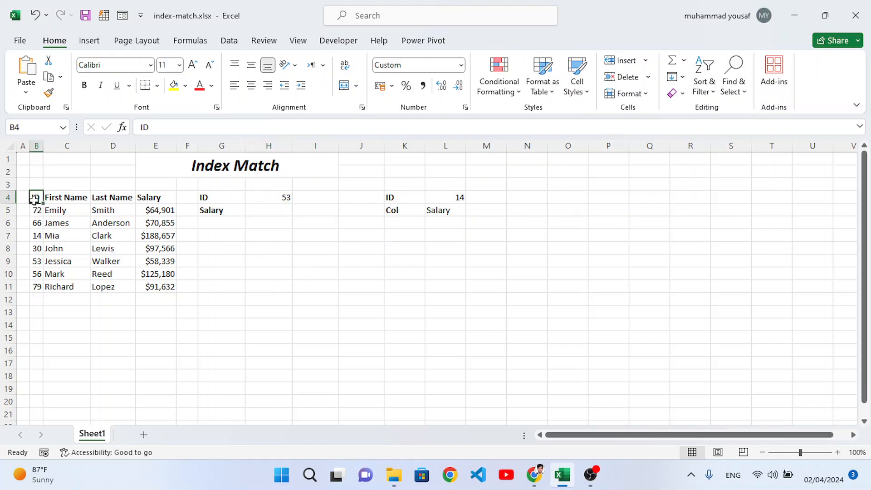
{"action": "left_click_drag", "start_coordinate": [35, 198], "coordinate": [36, 262]}
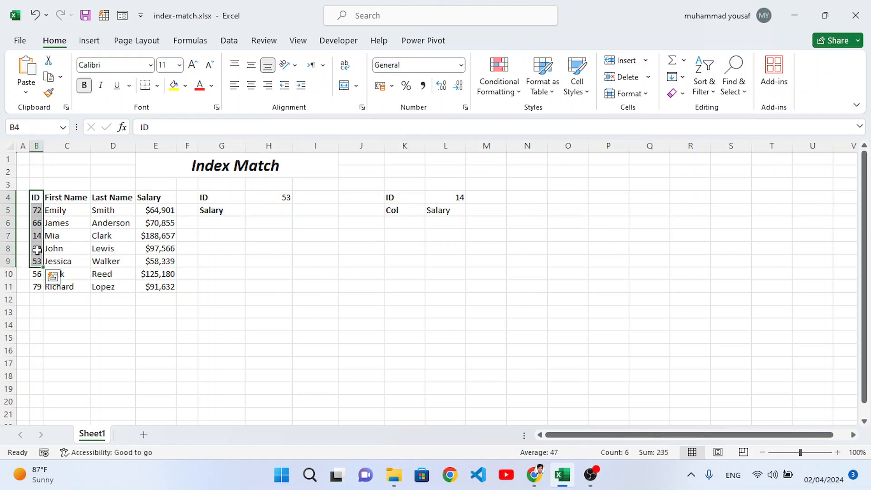
{"action": "left_click", "coordinate": [36, 249]}
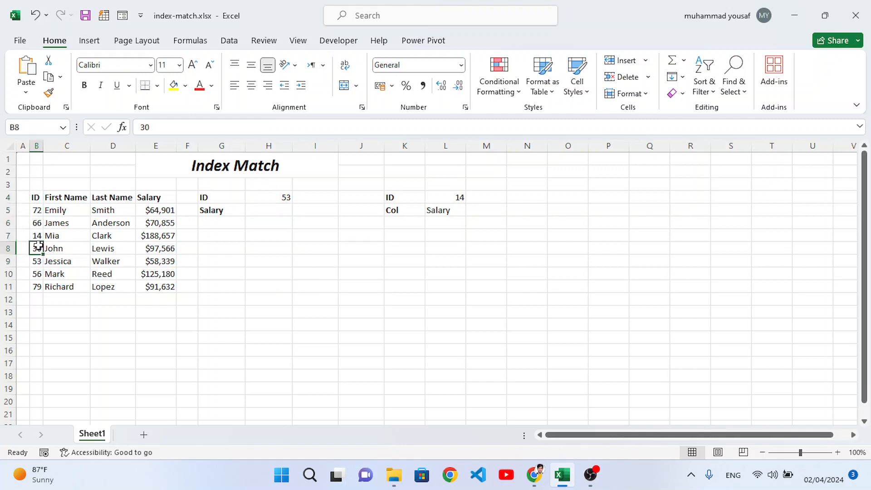
{"action": "left_click", "coordinate": [226, 224]}
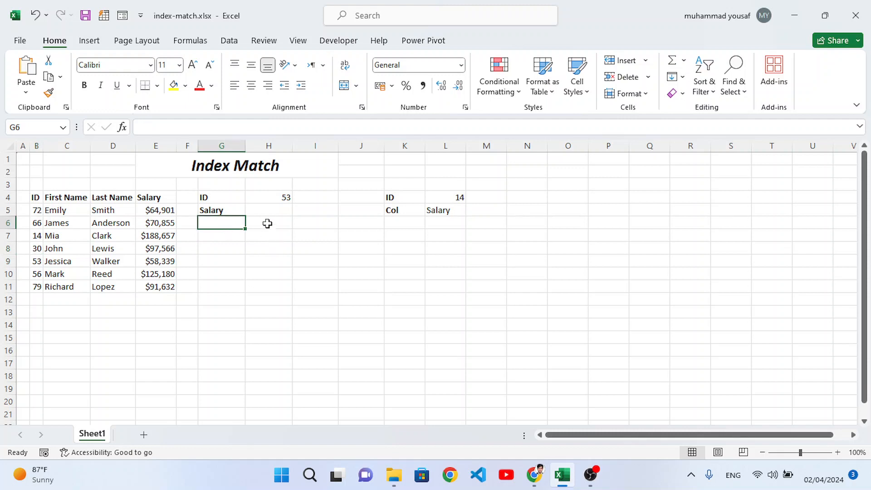
Step: Enter =MATCH(H4,B5:B11,) in cell H5 to find the position of the ID from H4 in the ID column
{"action": "left_click", "coordinate": [279, 211]}
{"action": "type", "text": "=Mat"}
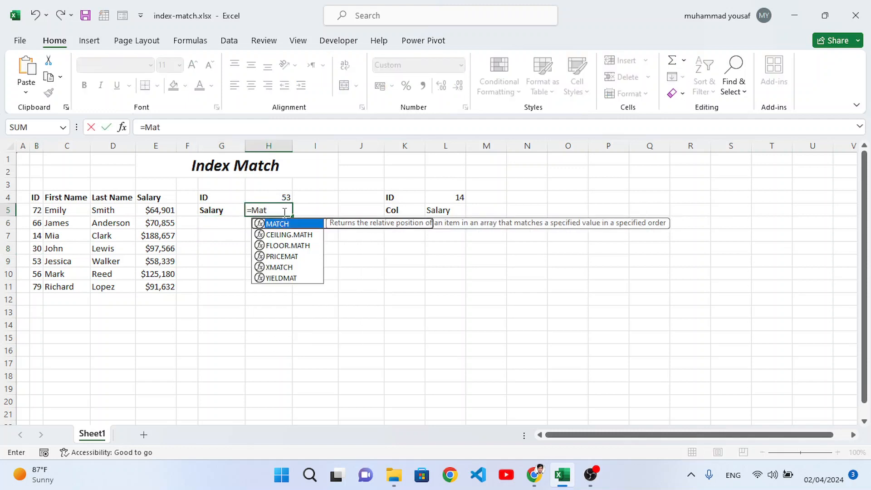
{"action": "key", "text": "Tab"}
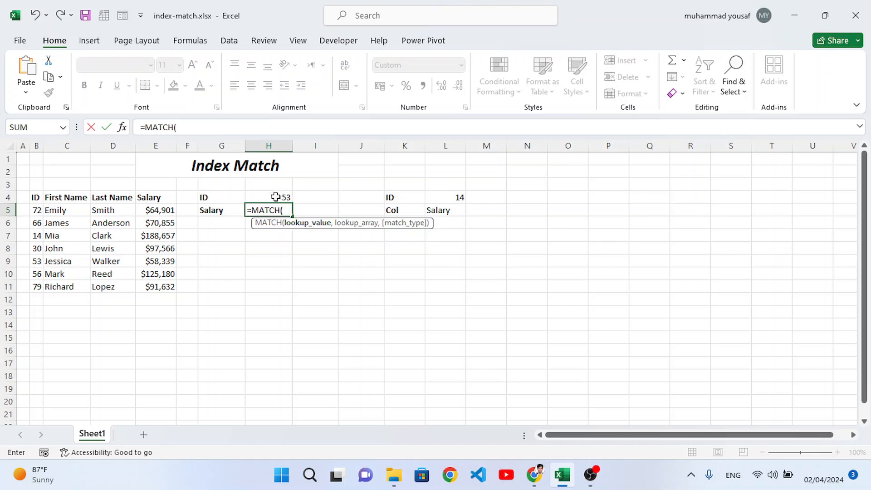
{"action": "left_click", "coordinate": [275, 197]}
{"action": "type", "text": ","}
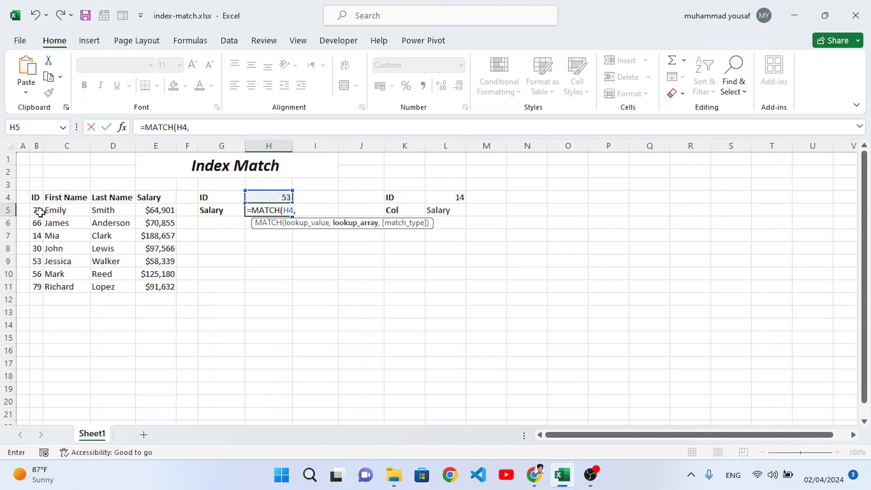
{"action": "left_click_drag", "start_coordinate": [36, 211], "coordinate": [36, 287]}
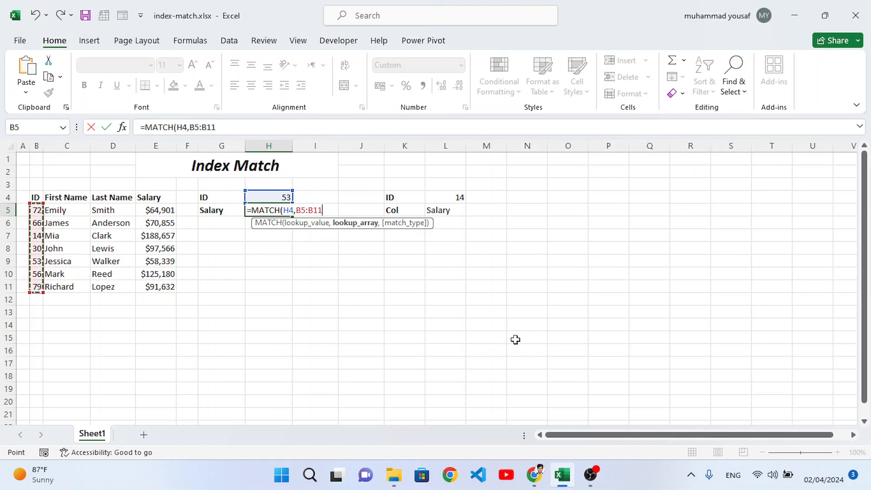
{"action": "type", "text": ","}
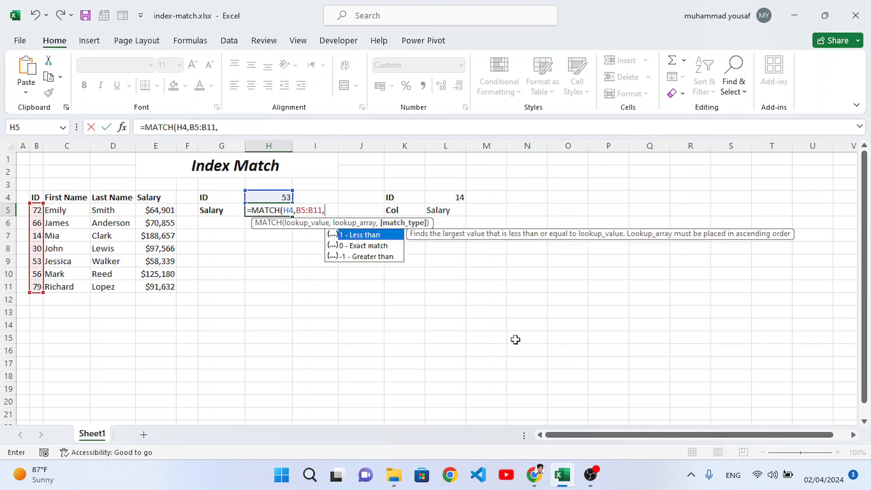
{"action": "key", "text": "Down"}
{"action": "key", "text": "Tab"}
{"action": "key", "text": "Return"}
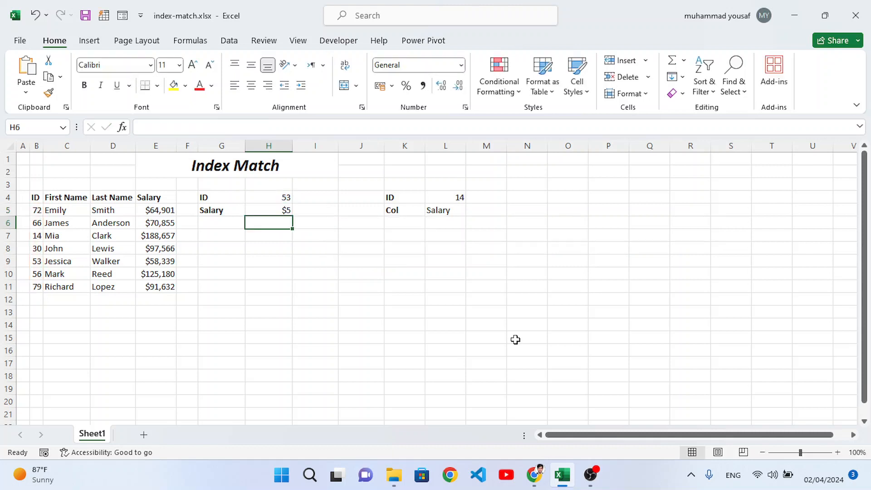
Step: Change the number format of cell H5 to General
{"action": "left_click", "coordinate": [282, 213]}
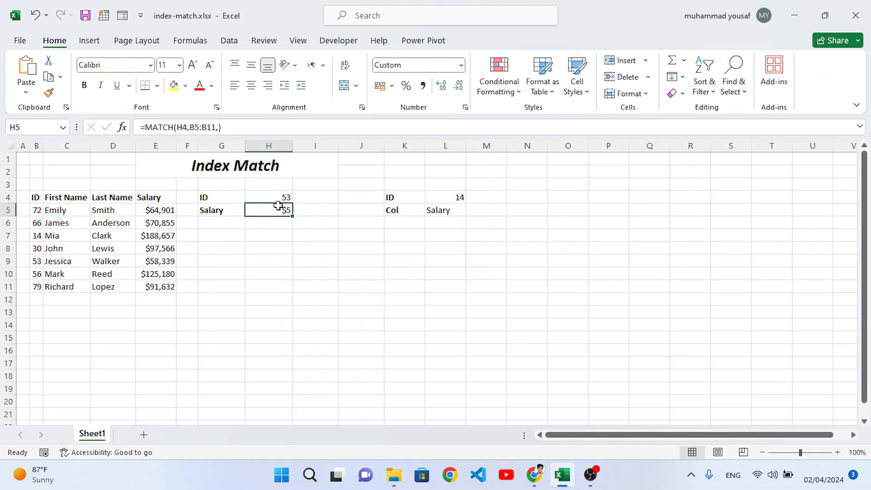
{"action": "left_click", "coordinate": [463, 68]}
{"action": "left_click", "coordinate": [438, 97]}
{"action": "left_click", "coordinate": [254, 277]}
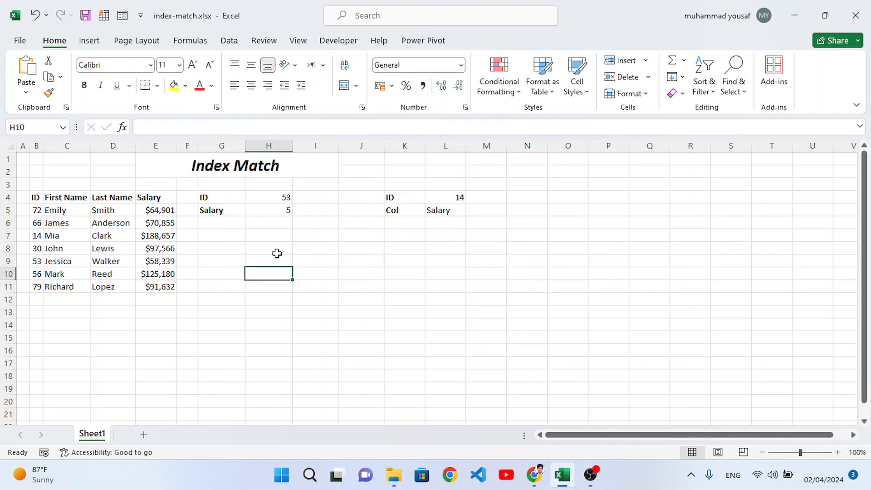
Step: Compare the MATCH result in H5 with the ID's position in B5:B11 and the corresponding entry in the salary range E5:E11
{"action": "left_click", "coordinate": [286, 209]}
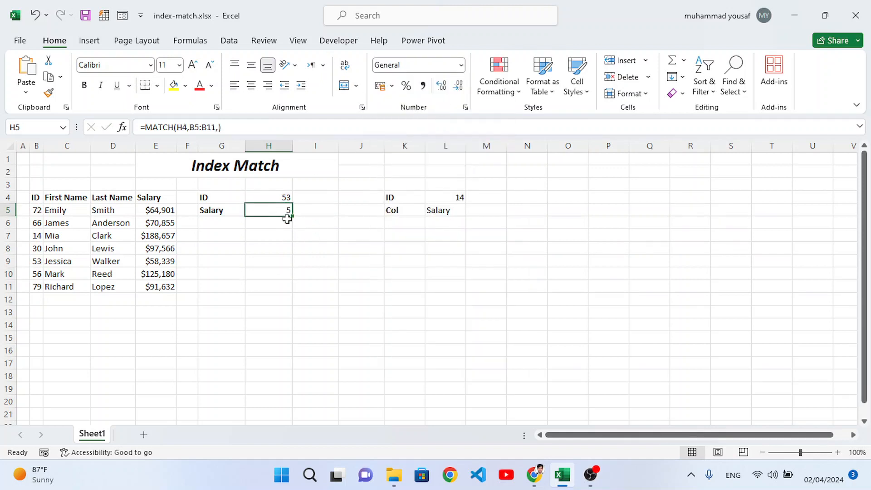
{"action": "left_click", "coordinate": [272, 197]}
{"action": "left_click", "coordinate": [281, 210]}
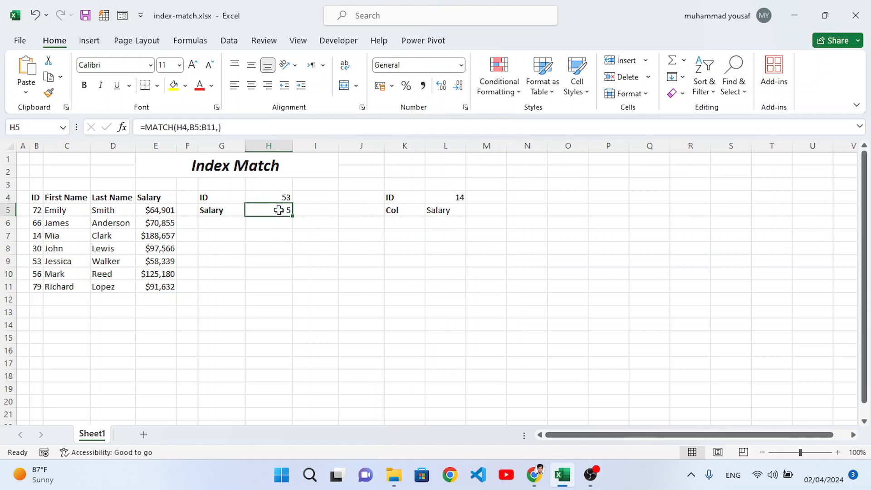
{"action": "left_click", "coordinate": [30, 209]}
{"action": "left_click", "coordinate": [37, 222]}
{"action": "left_click", "coordinate": [40, 236]}
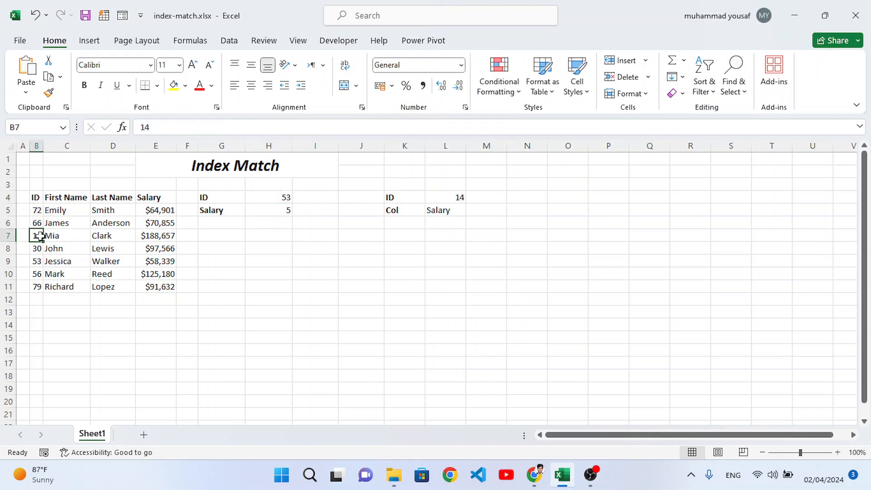
{"action": "left_click", "coordinate": [37, 248]}
{"action": "left_click", "coordinate": [35, 261]}
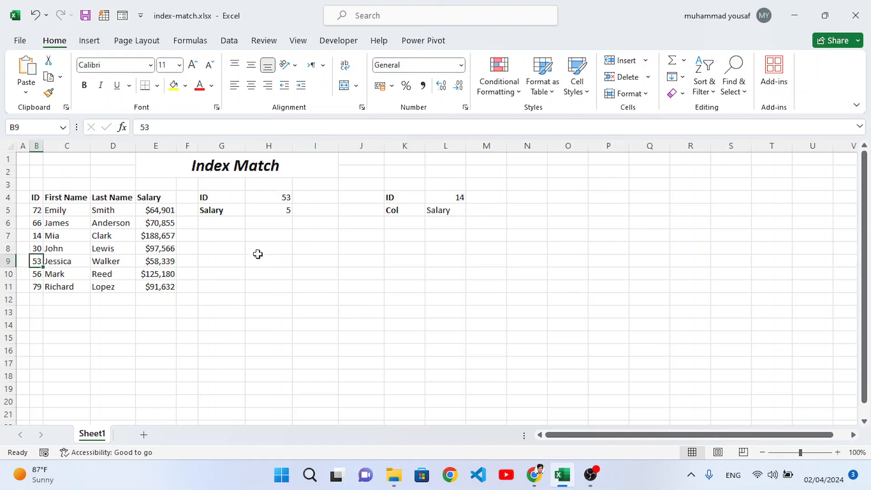
{"action": "left_click", "coordinate": [282, 214]}
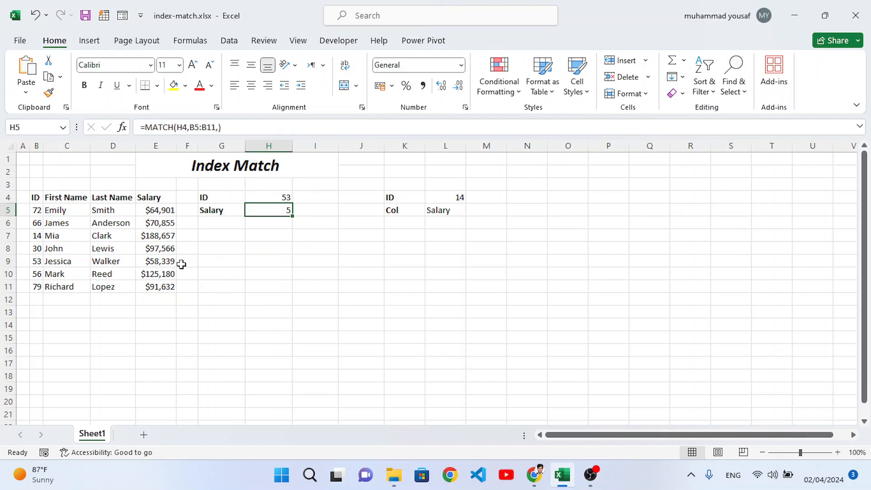
{"action": "left_click", "coordinate": [162, 262]}
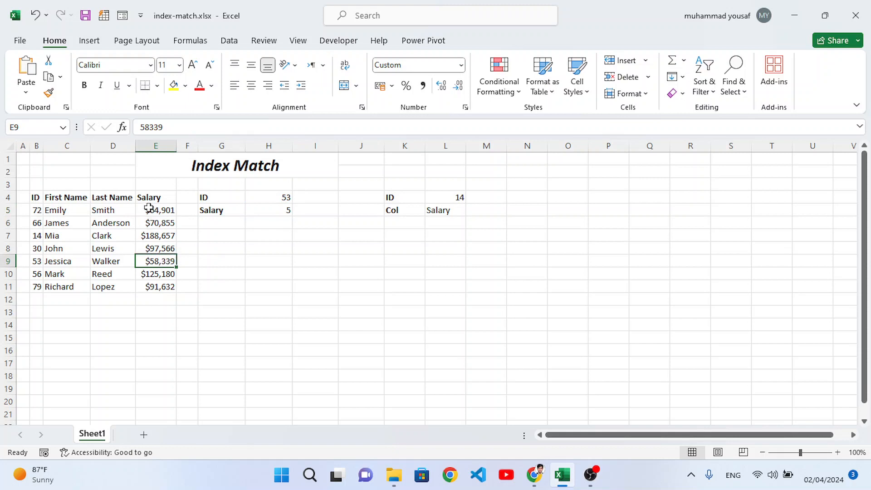
{"action": "left_click_drag", "start_coordinate": [154, 211], "coordinate": [152, 285]}
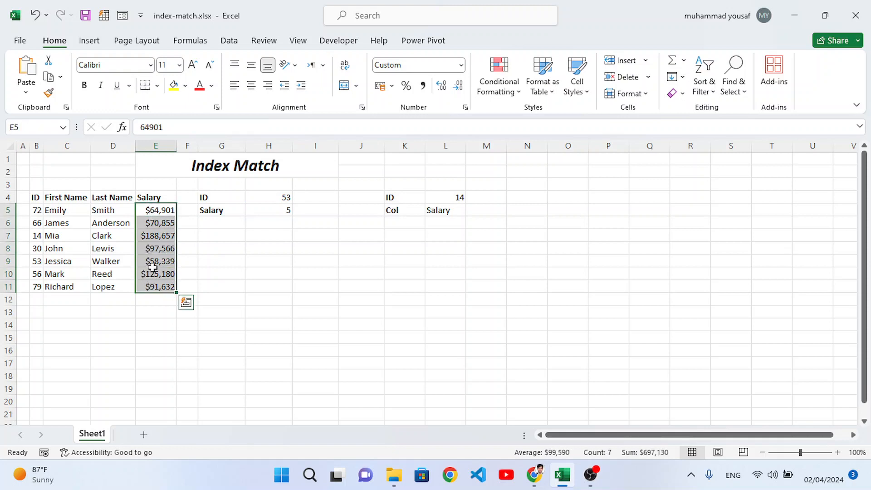
Step: Replace the formula in H5 with =INDEX(E5:E11,5) to return the fifth value of the Salary column
{"action": "left_click", "coordinate": [273, 211]}
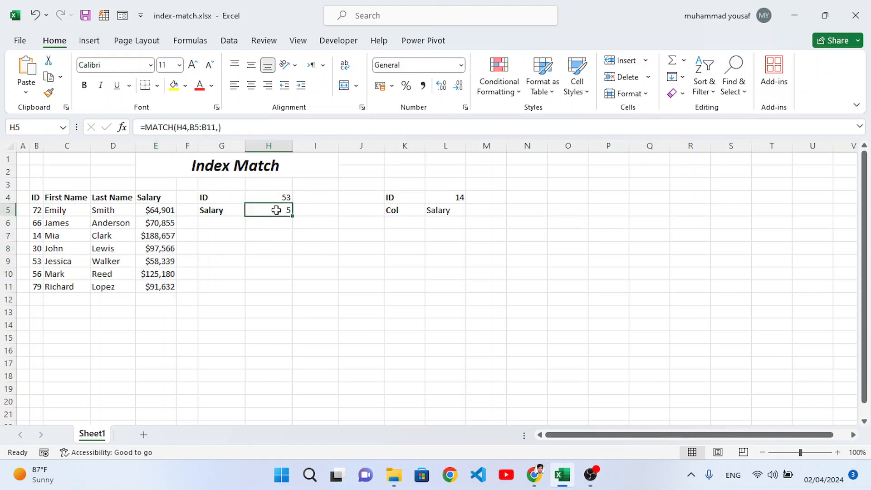
{"action": "key", "text": "Delete"}
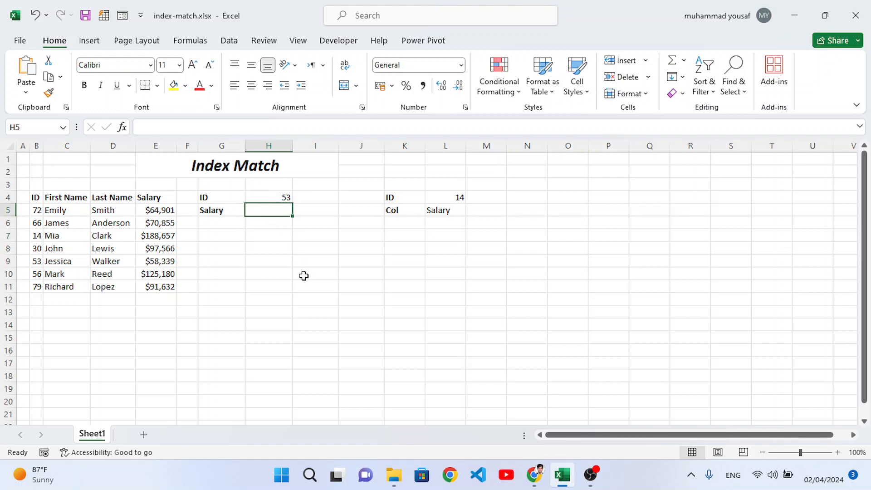
{"action": "type", "text": "=index"}
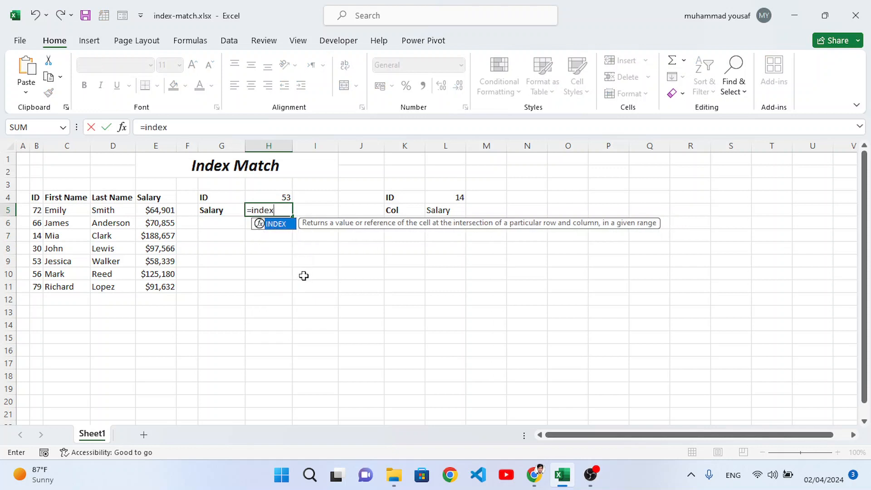
{"action": "key", "text": "Tab"}
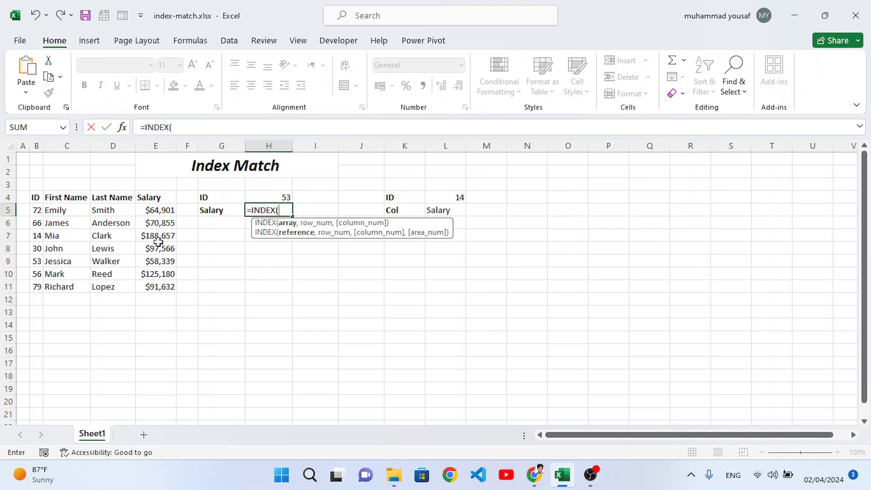
{"action": "left_click_drag", "start_coordinate": [158, 210], "coordinate": [159, 286]}
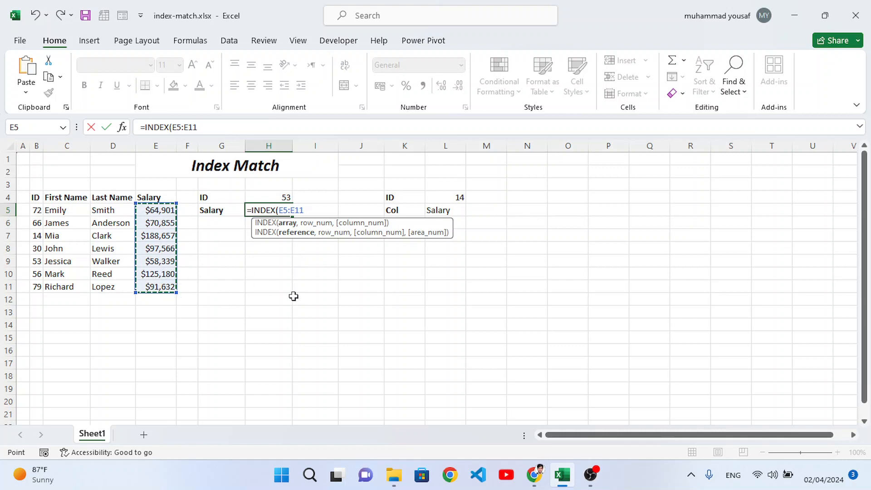
{"action": "type", "text": ","}
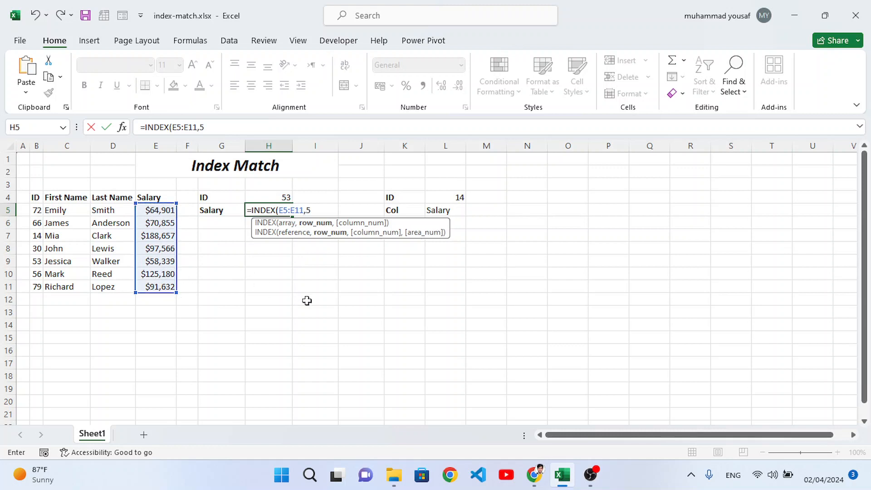
{"action": "type", "text": "5)"}
{"action": "key", "text": "Return"}
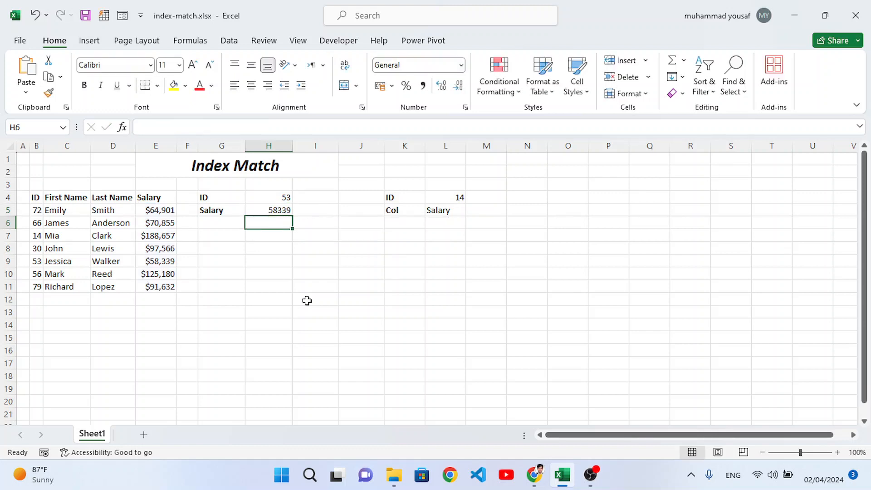
Step: Check the INDEX result in H5 against salary cell E9 and clear the formula from H5
{"action": "left_click", "coordinate": [278, 212]}
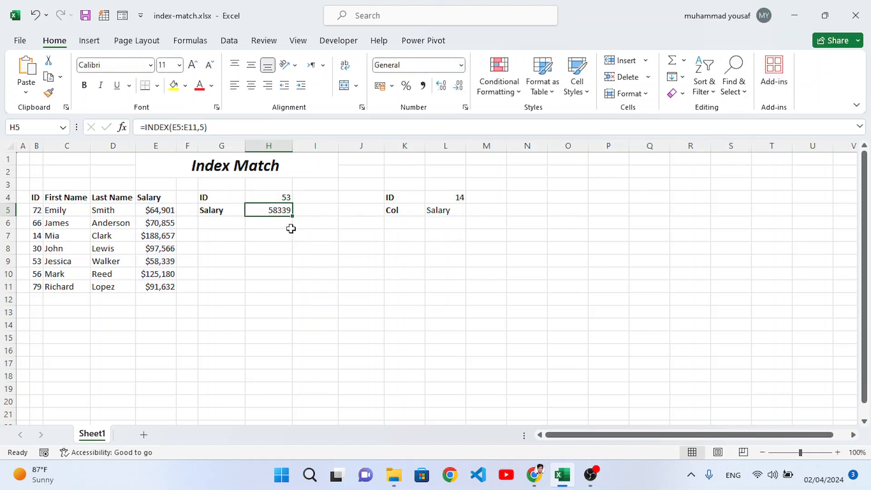
{"action": "left_click", "coordinate": [164, 262]}
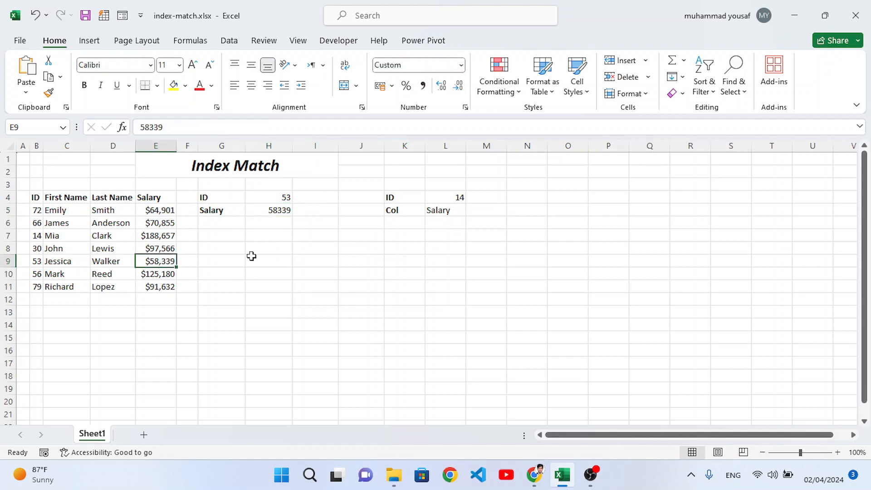
{"action": "left_click", "coordinate": [276, 211]}
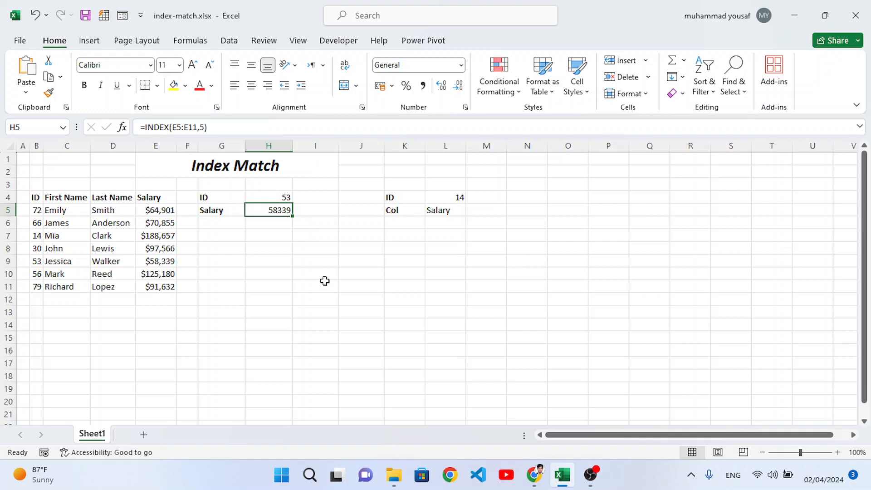
{"action": "key", "text": "Delete"}
Step: Start a new INDEX formula in H5 with the salary range E5:E11 as its array
{"action": "left_click", "coordinate": [329, 276]}
{"action": "left_click", "coordinate": [280, 217]}
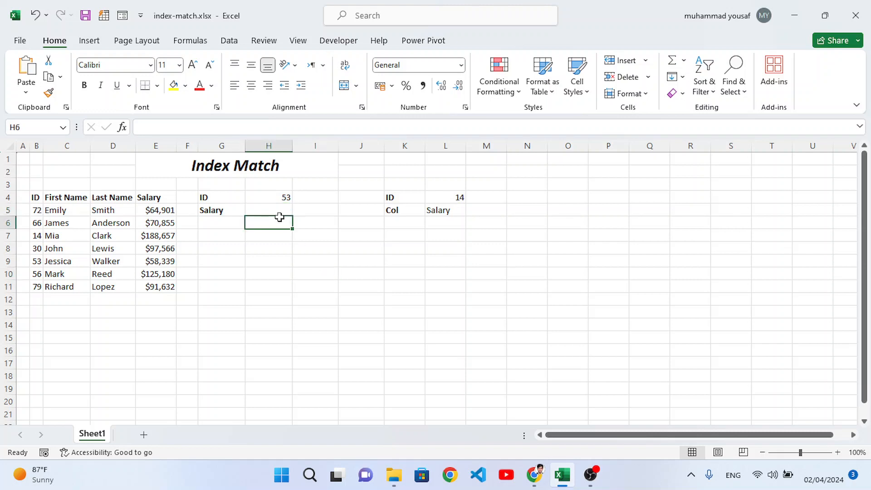
{"action": "left_click", "coordinate": [278, 210]}
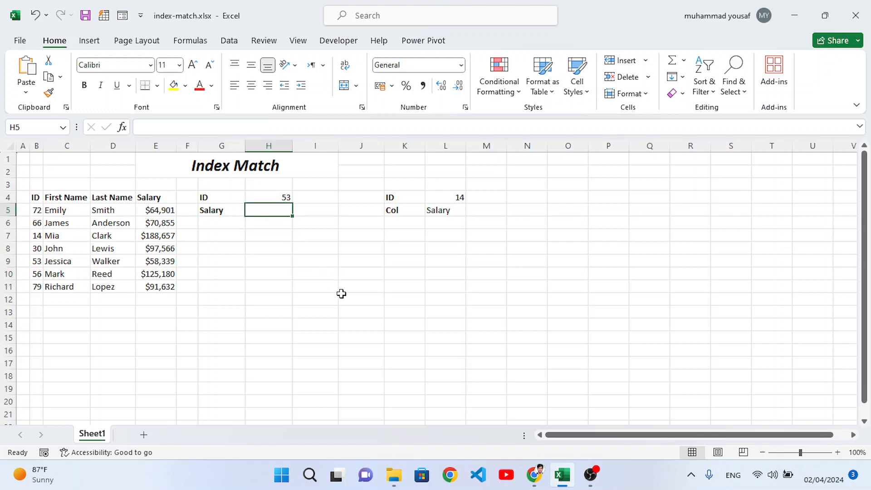
{"action": "type", "text": "=inde"}
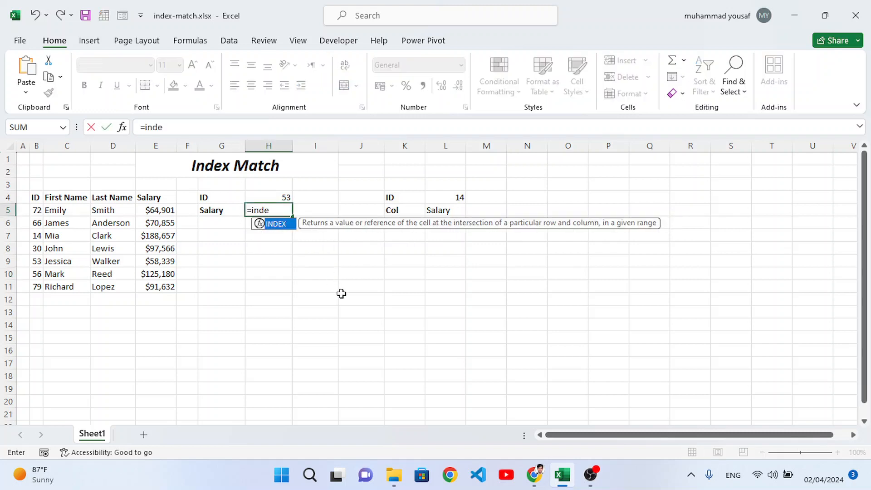
{"action": "key", "text": "Tab"}
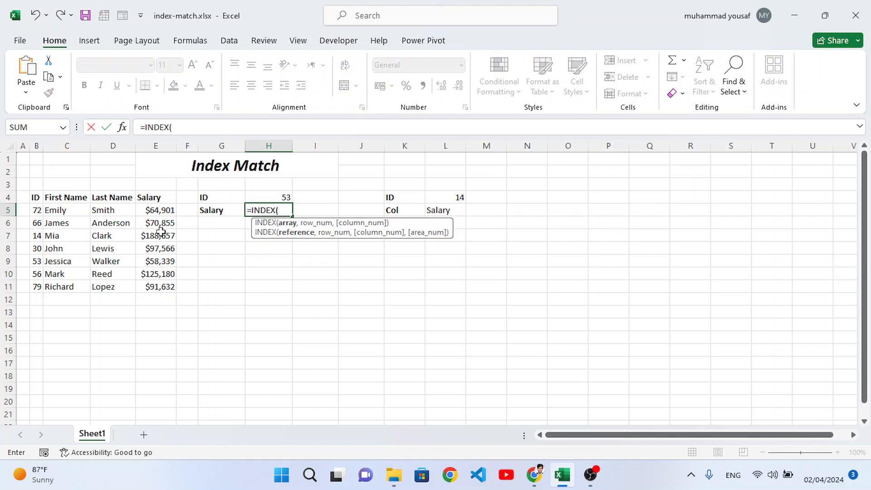
{"action": "left_click_drag", "start_coordinate": [156, 210], "coordinate": [159, 286]}
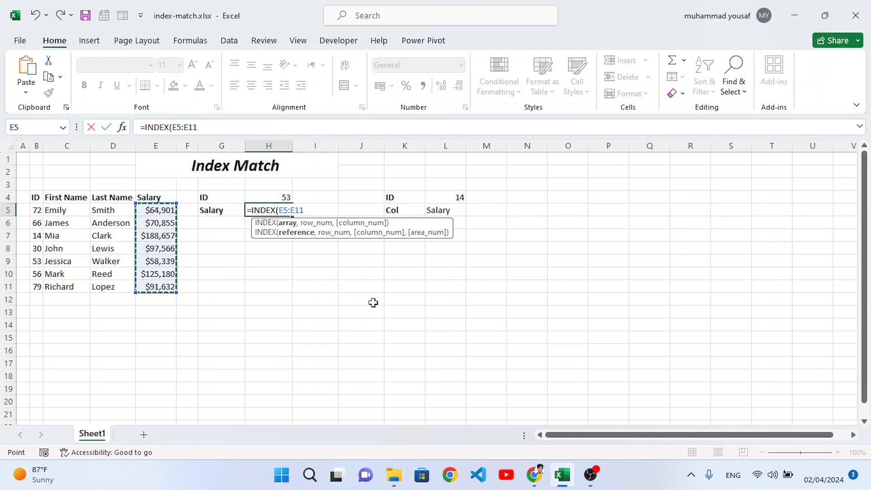
{"action": "type", "text": ","}
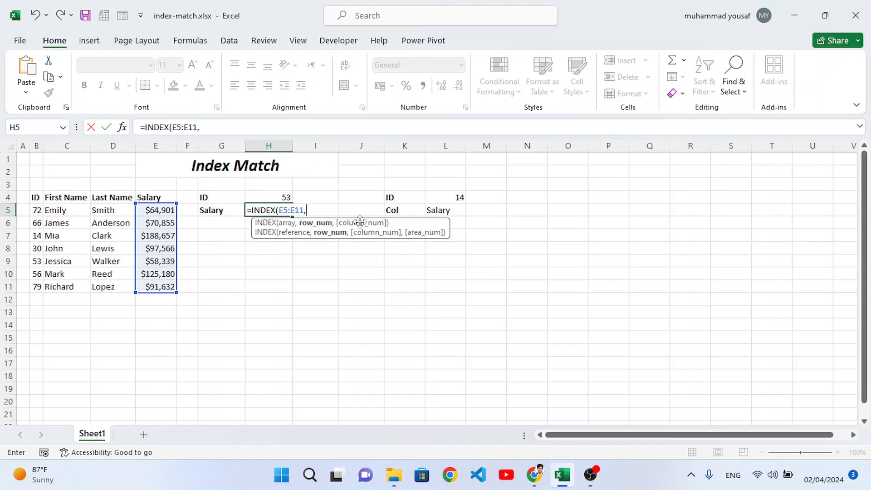
Step: Complete the H5 formula with a nested exact match as the row number: MATCH(H4,B5:B11,0)
{"action": "type", "text": "mat"}
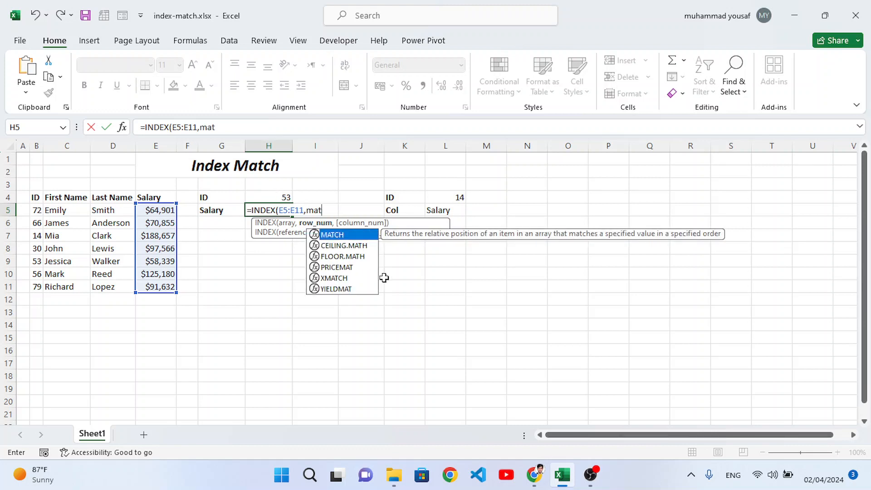
{"action": "key", "text": "Tab"}
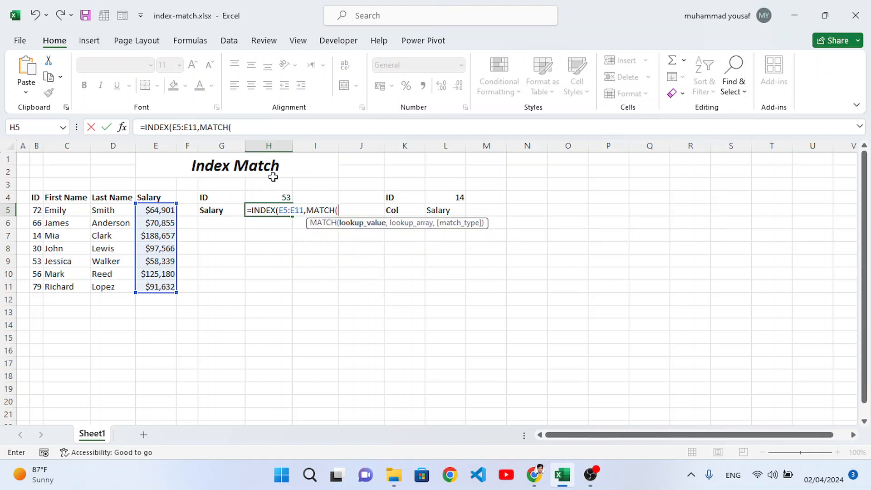
{"action": "left_click", "coordinate": [279, 196]}
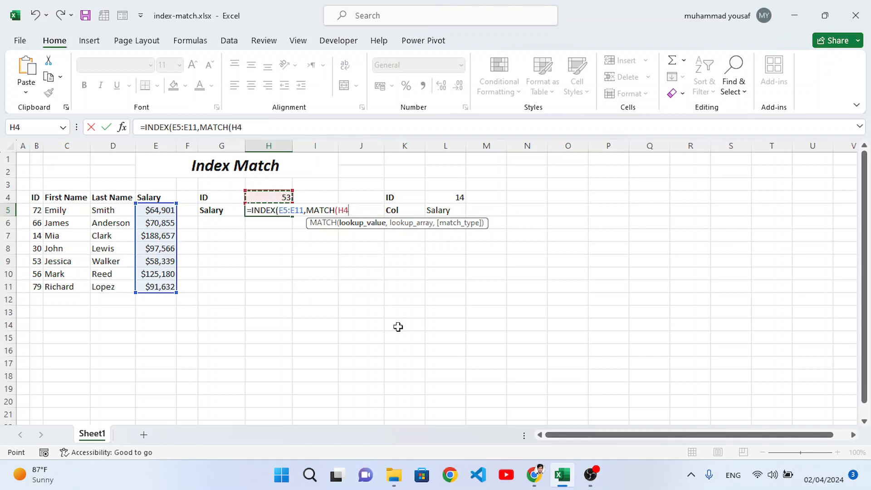
{"action": "type", "text": ","}
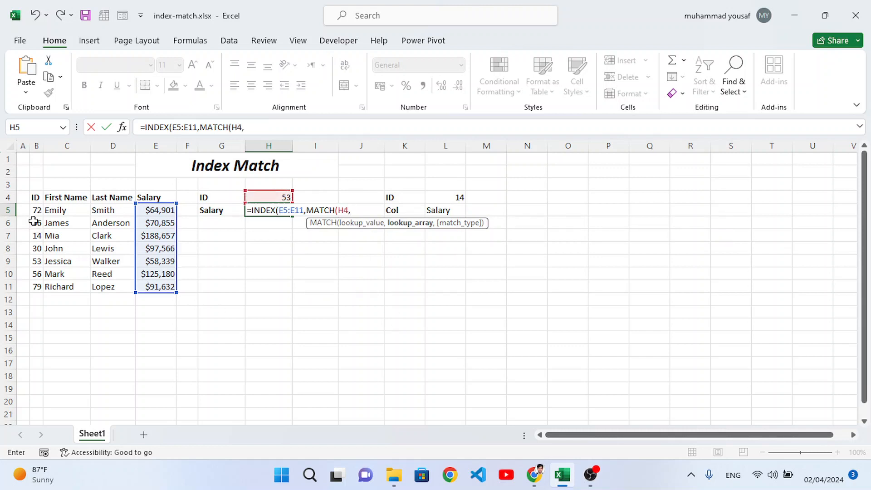
{"action": "left_click_drag", "start_coordinate": [34, 208], "coordinate": [35, 286]}
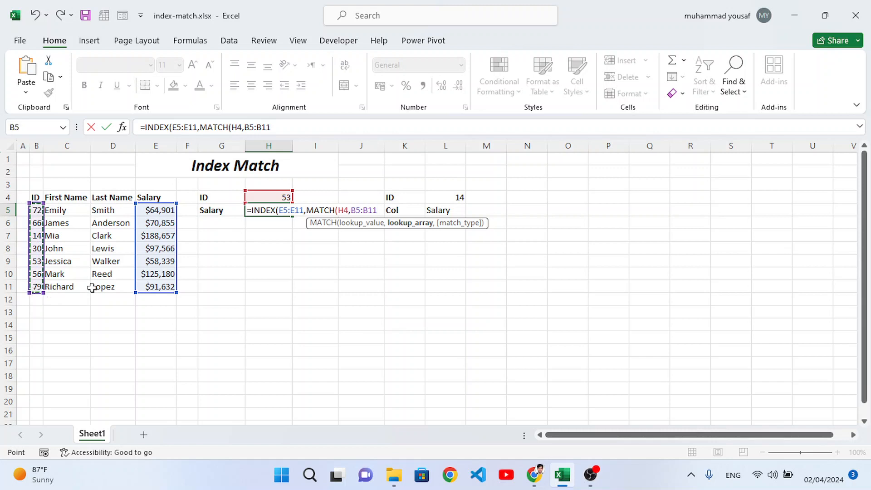
{"action": "type", "text": ","}
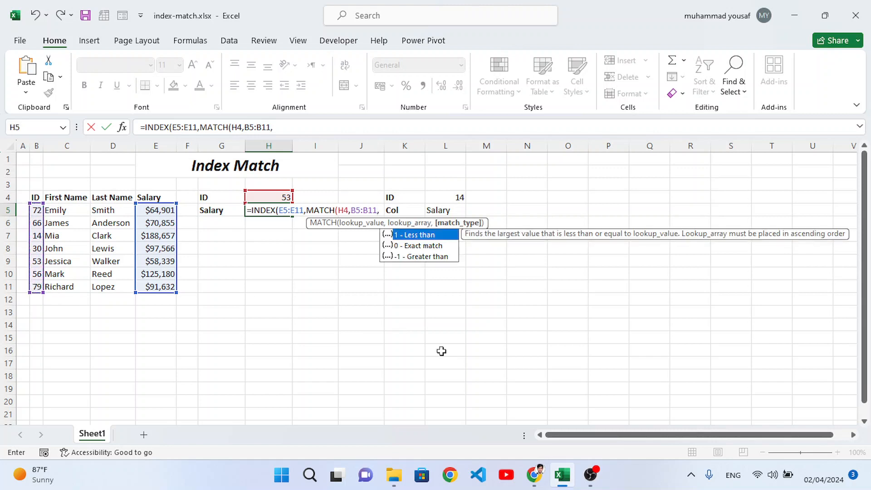
{"action": "type", "text": "0))"}
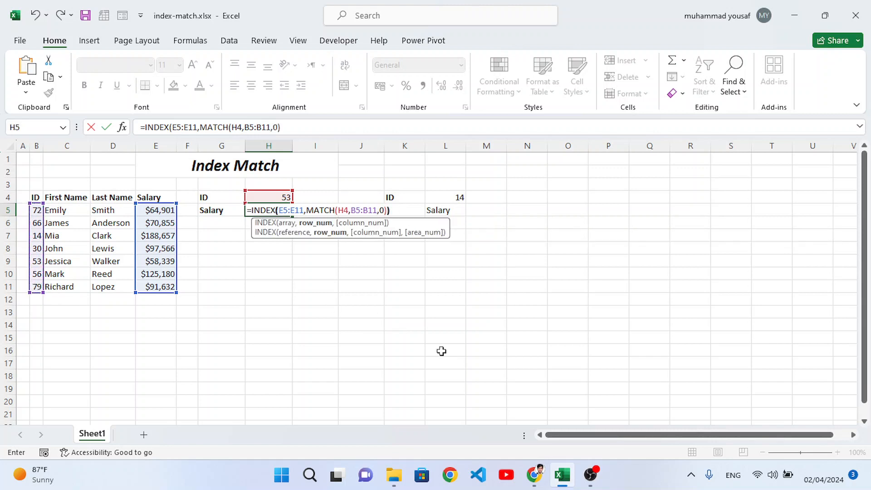
{"action": "key", "text": "Return"}
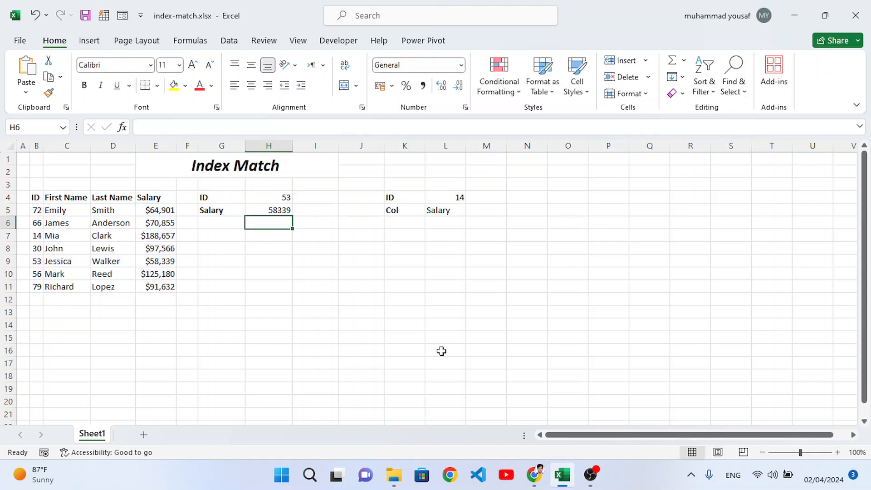
Step: Apply the Accounting format with a dollar symbol to H5 and widen column H to fit the amount
{"action": "left_click", "coordinate": [278, 211]}
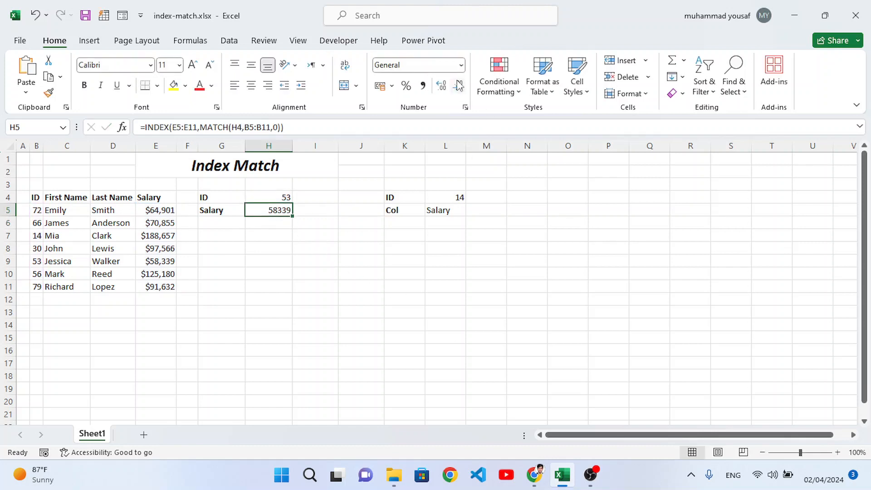
{"action": "left_click", "coordinate": [380, 85]}
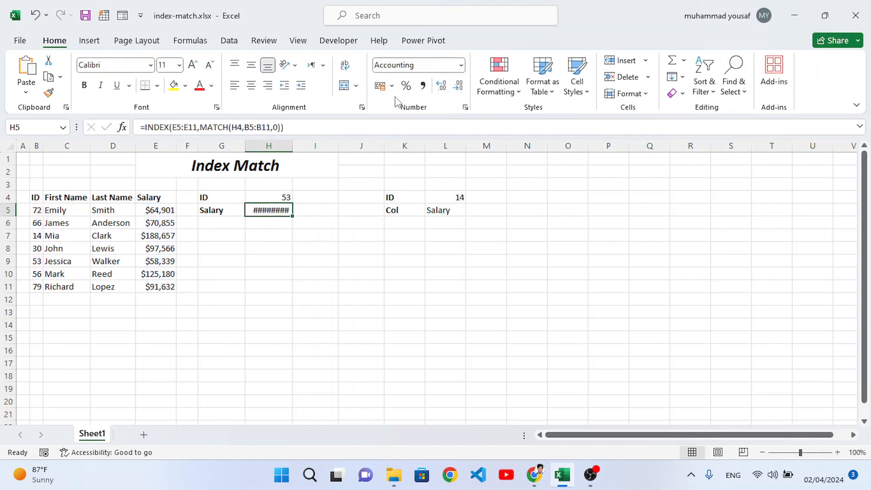
{"action": "left_click", "coordinate": [392, 86]}
{"action": "left_click", "coordinate": [436, 105]}
{"action": "left_click_drag", "start_coordinate": [292, 147], "coordinate": [305, 147]}
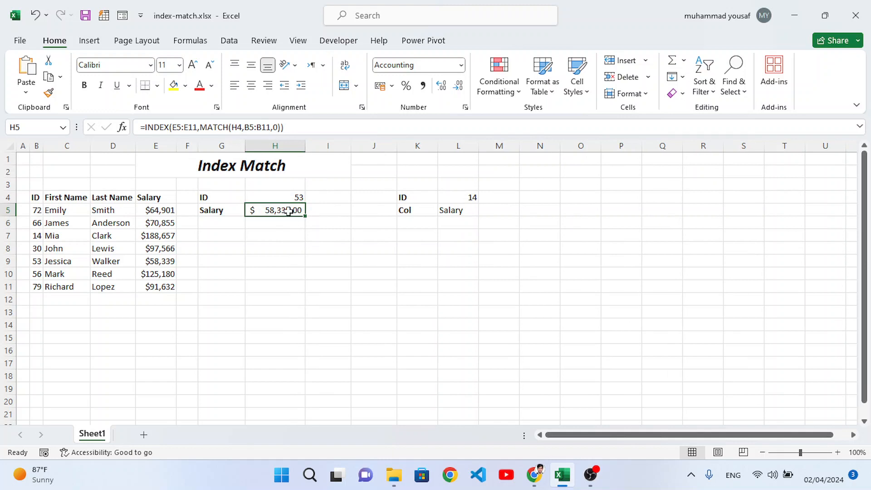
Step: Change the lookup ID in H4 to 30 to test the salary formula
{"action": "left_click", "coordinate": [291, 196]}
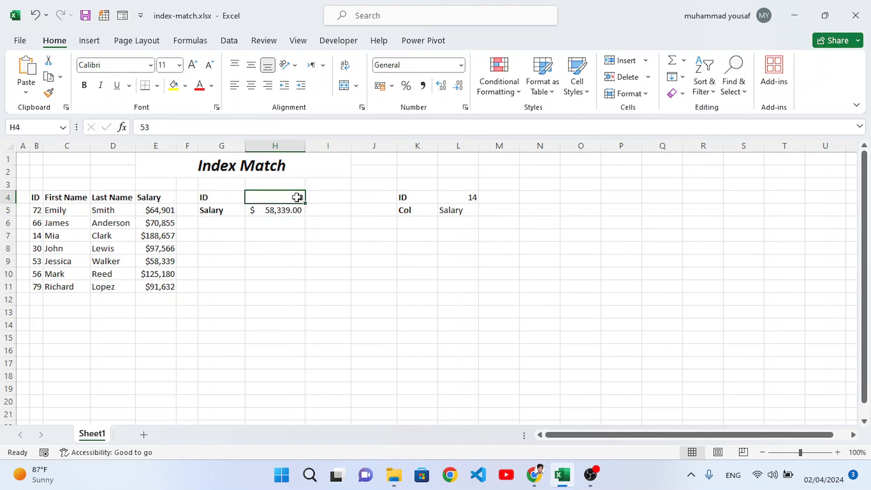
{"action": "double_click", "coordinate": [297, 196]}
{"action": "key", "text": "Delete"}
{"action": "key", "text": "Delete"}
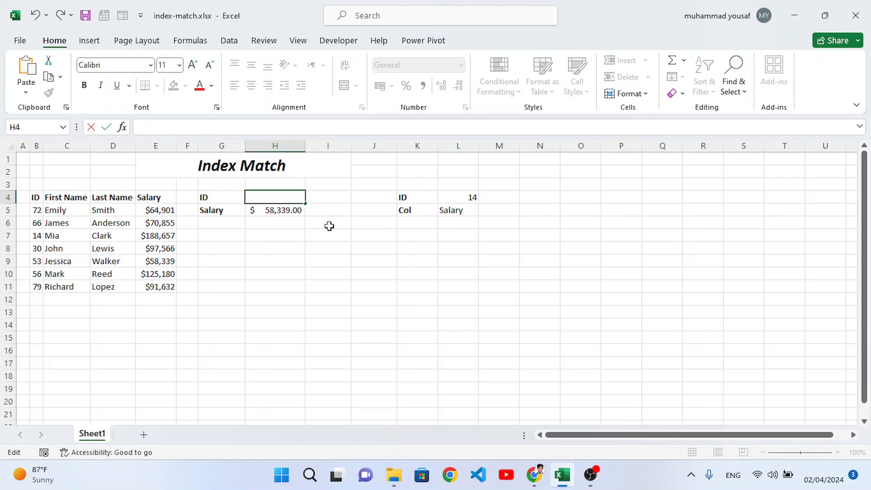
{"action": "type", "text": "30"}
{"action": "key", "text": "Return"}
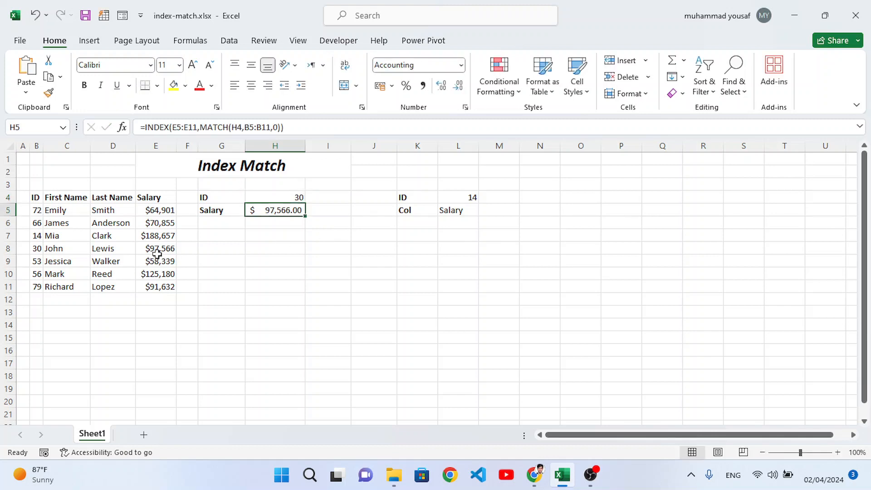
Step: Set the lookup ID in H4 to 72 as another test of the salary formula
{"action": "left_click", "coordinate": [297, 197]}
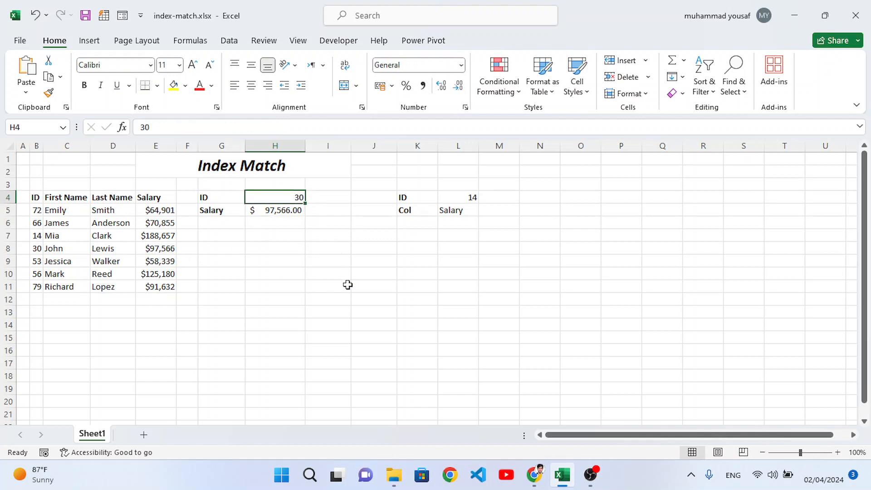
{"action": "type", "text": "72"}
{"action": "key", "text": "Return"}
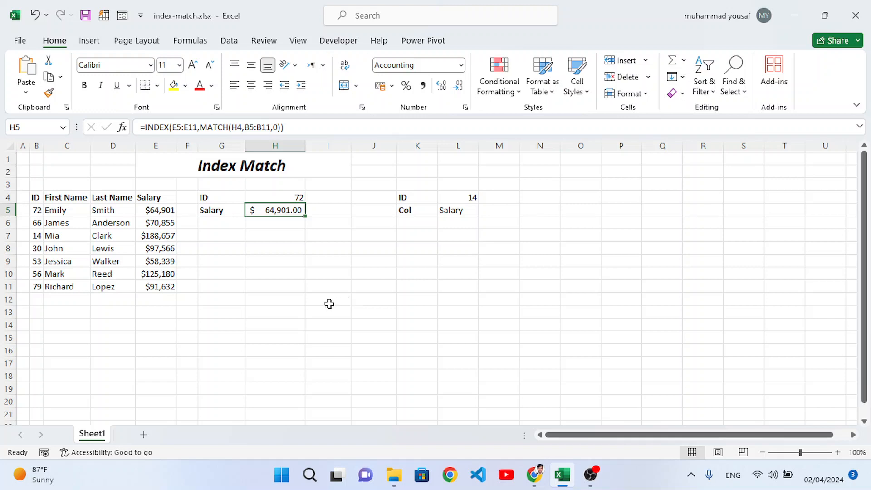
Step: Trace the table row B7:E7 and the Salary column down from E4 to their intersection at E7
{"action": "left_click_drag", "start_coordinate": [36, 236], "coordinate": [141, 236]}
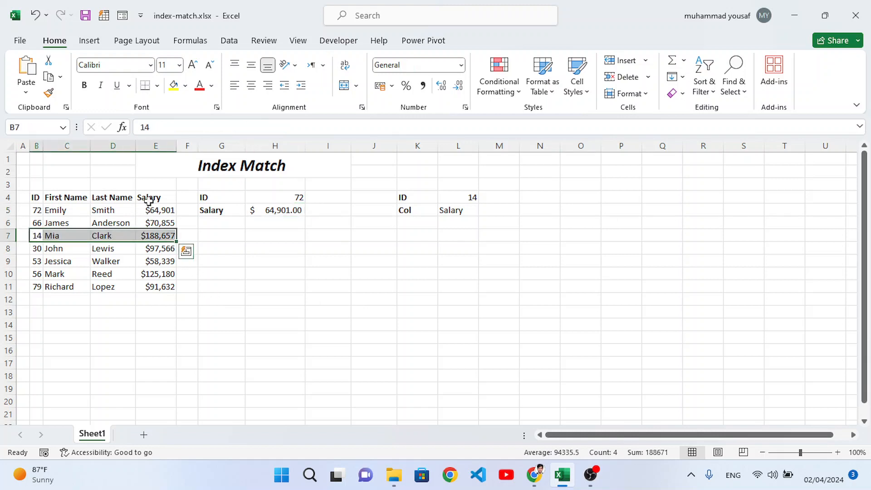
{"action": "left_click_drag", "start_coordinate": [148, 200], "coordinate": [157, 236]}
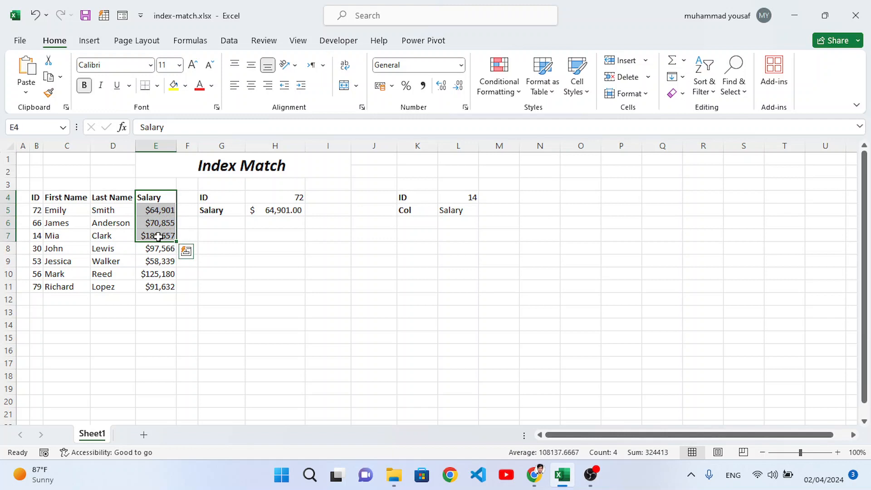
{"action": "left_click", "coordinate": [154, 233]}
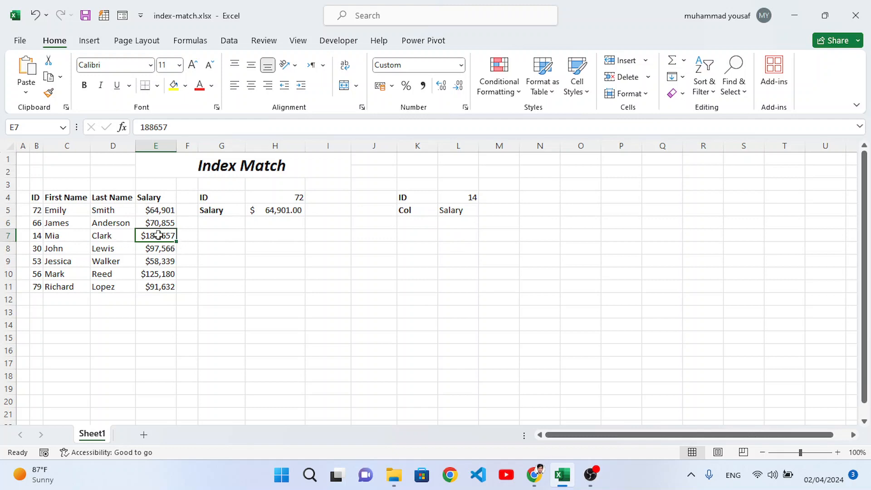
Step: Widen column L slightly and start an INDEX formula in L8 with the table range B5:E11 as its array
{"action": "left_click", "coordinate": [451, 248]}
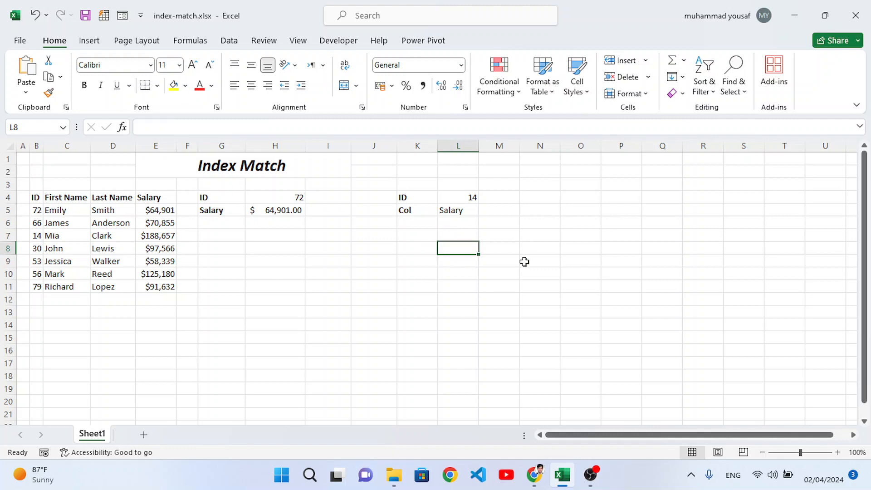
{"action": "left_click_drag", "start_coordinate": [478, 146], "coordinate": [490, 146]}
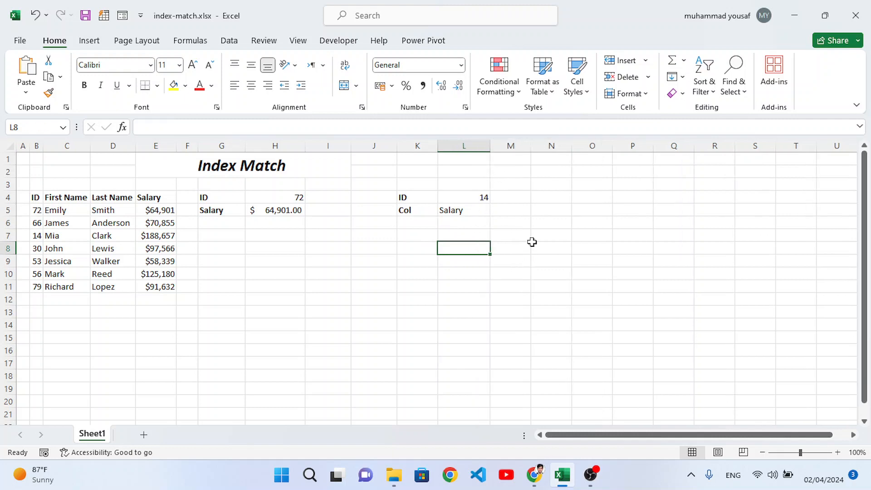
{"action": "type", "text": "=inde"}
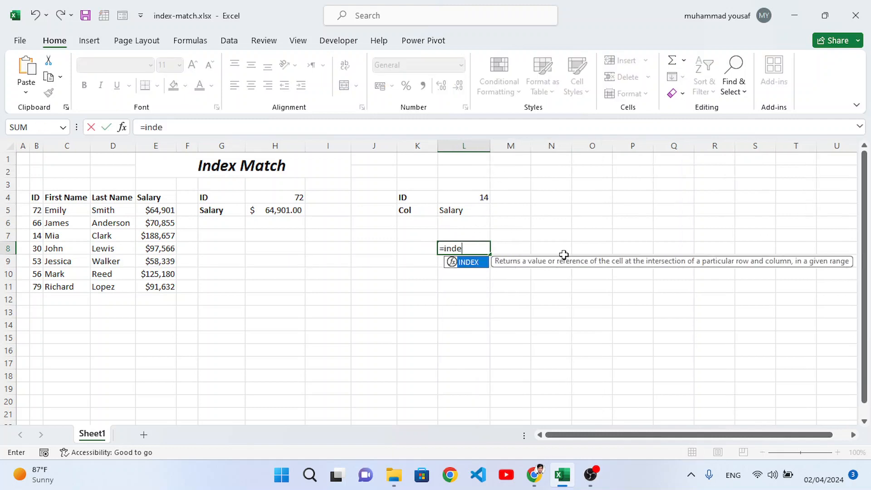
{"action": "key", "text": "Tab"}
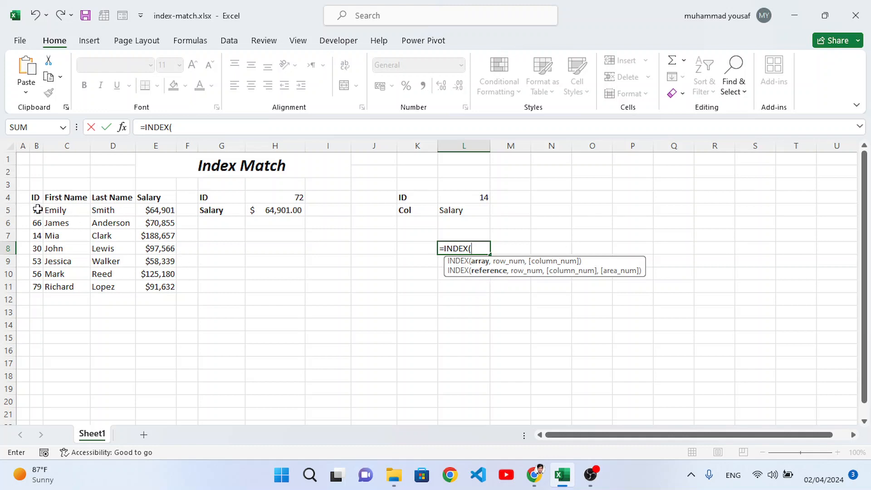
{"action": "left_click_drag", "start_coordinate": [38, 209], "coordinate": [166, 285]}
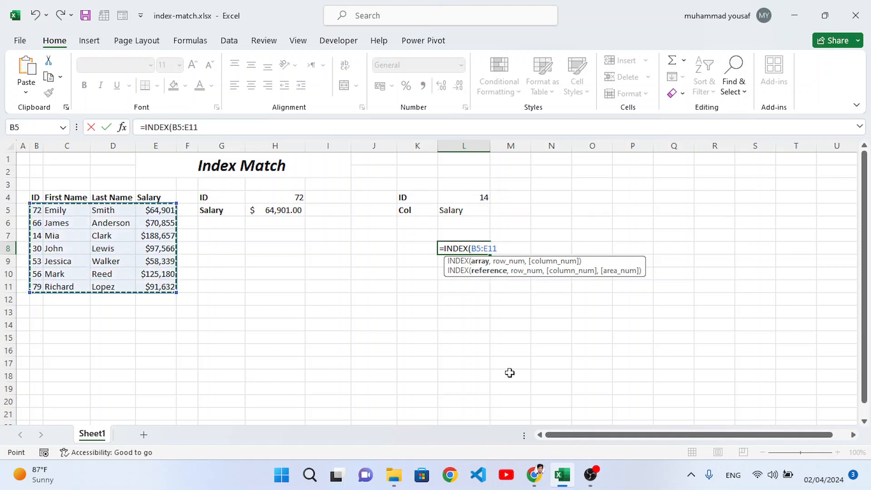
{"action": "type", "text": ","}
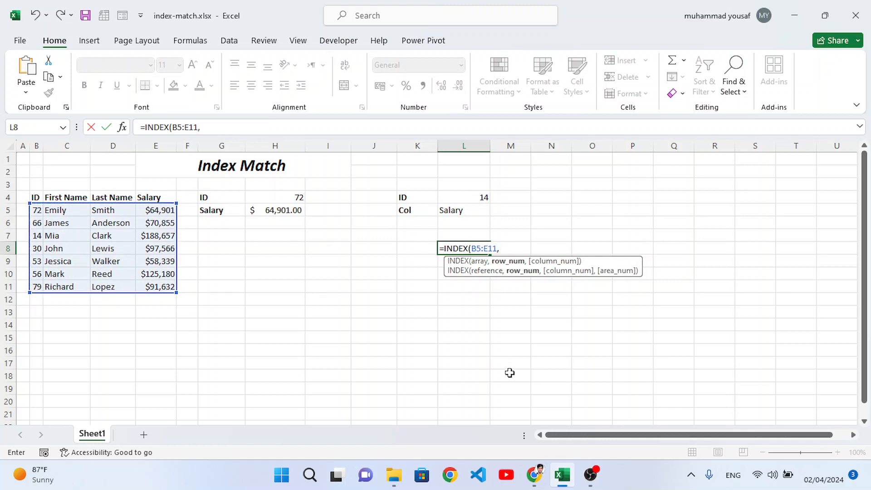
Step: Add MATCH(L4,B5:B11,0) as the row number argument of the INDEX formula in L8
{"action": "type", "text": "mat"}
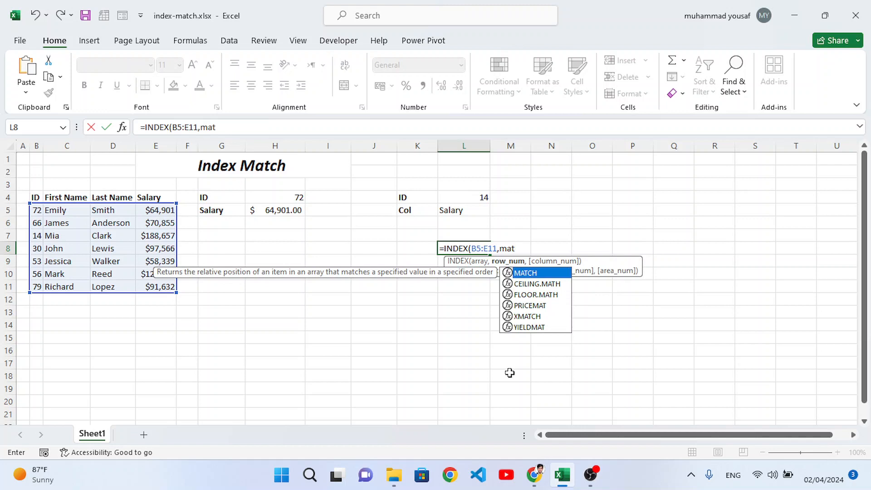
{"action": "key", "text": "Tab"}
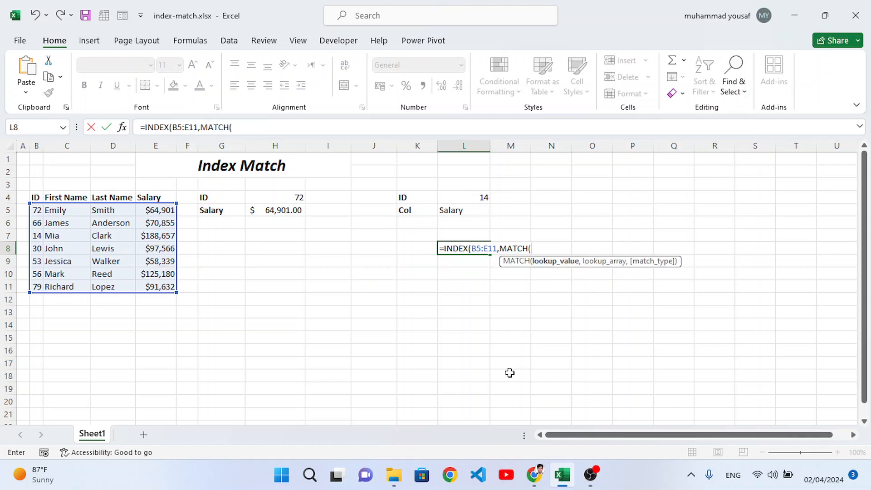
{"action": "left_click", "coordinate": [476, 199]}
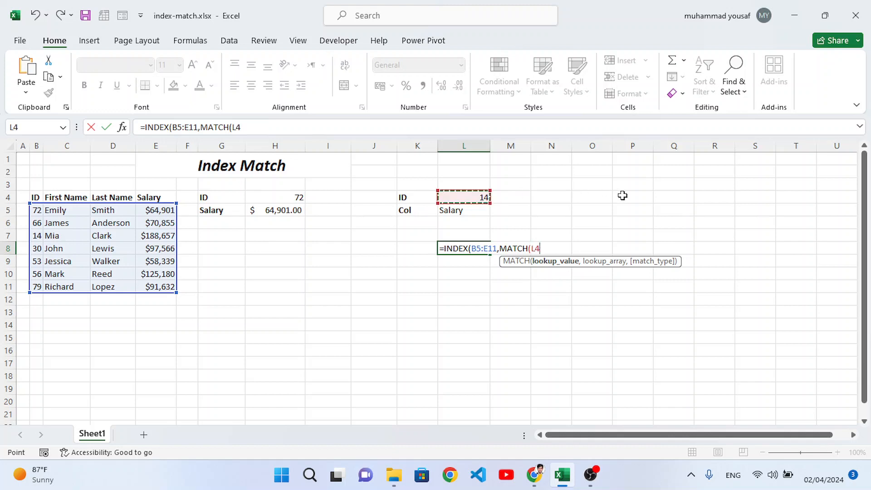
{"action": "type", "text": ","}
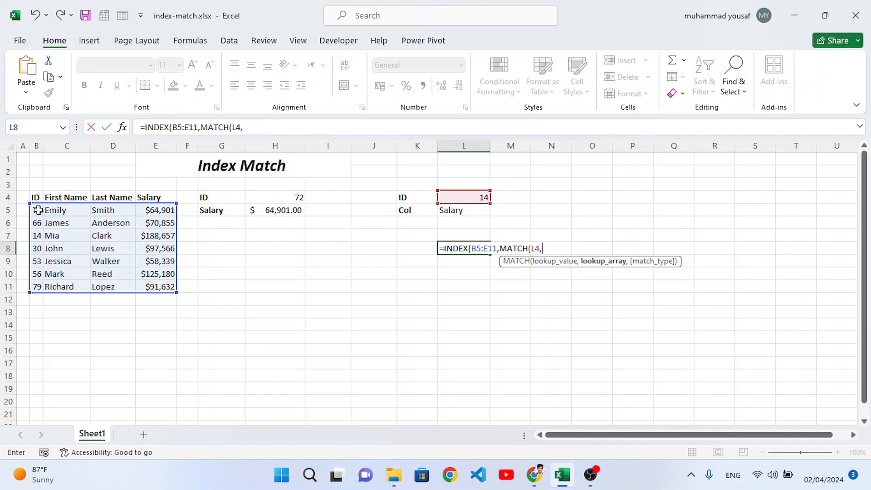
{"action": "left_click_drag", "start_coordinate": [38, 210], "coordinate": [40, 287]}
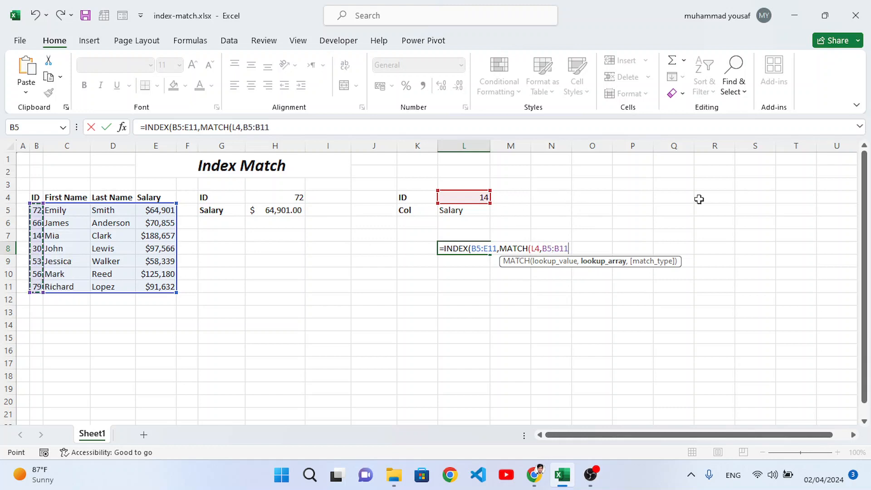
{"action": "type", "text": ",0"}
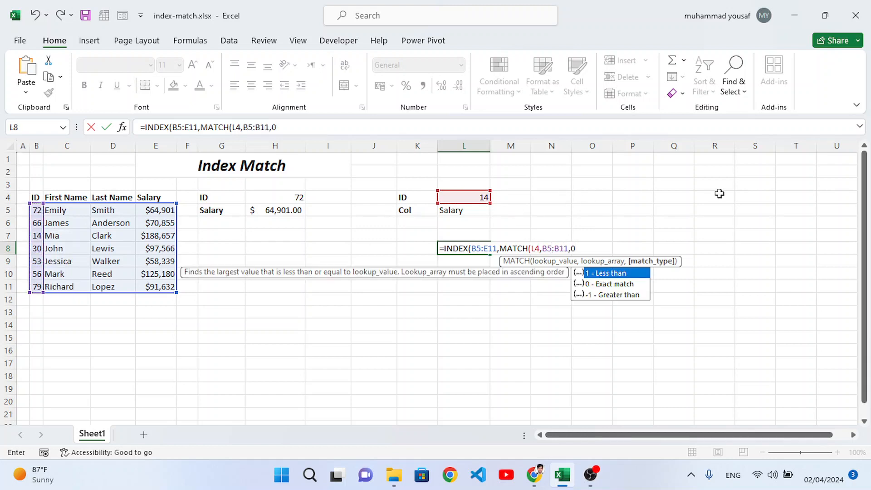
{"action": "type", "text": "),"}
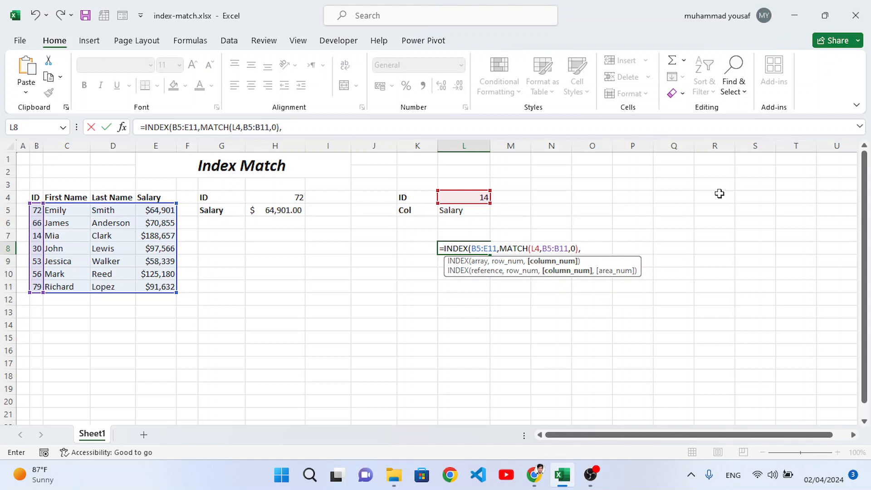
Step: Add MATCH(L5,B4:E4,0) as the column number argument and complete the INDEX formula in L8
{"action": "type", "text": "ma"}
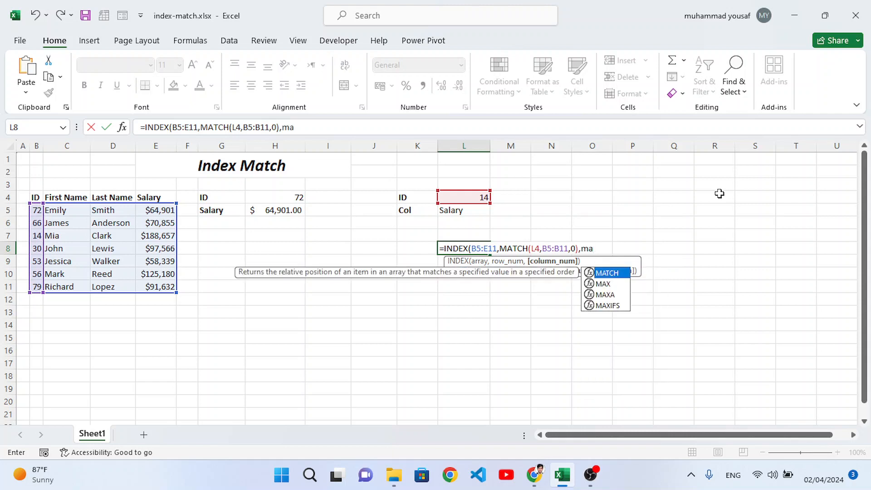
{"action": "key", "text": "Tab"}
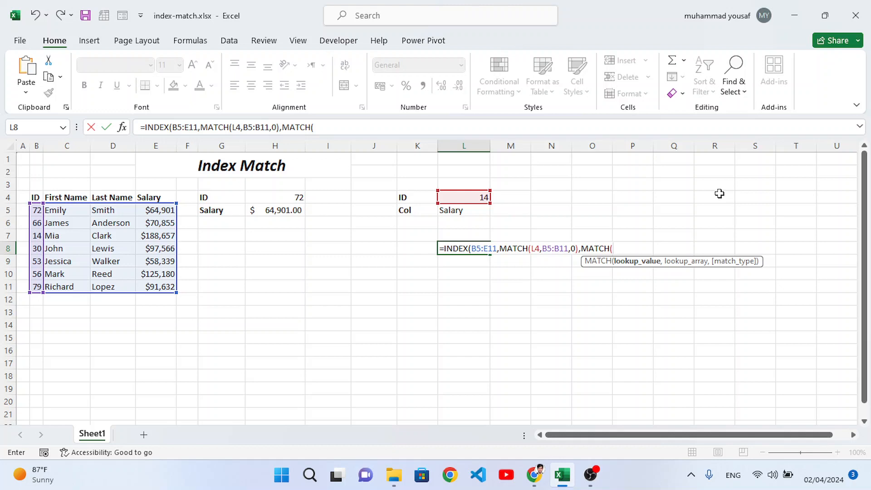
{"action": "left_click", "coordinate": [451, 212]}
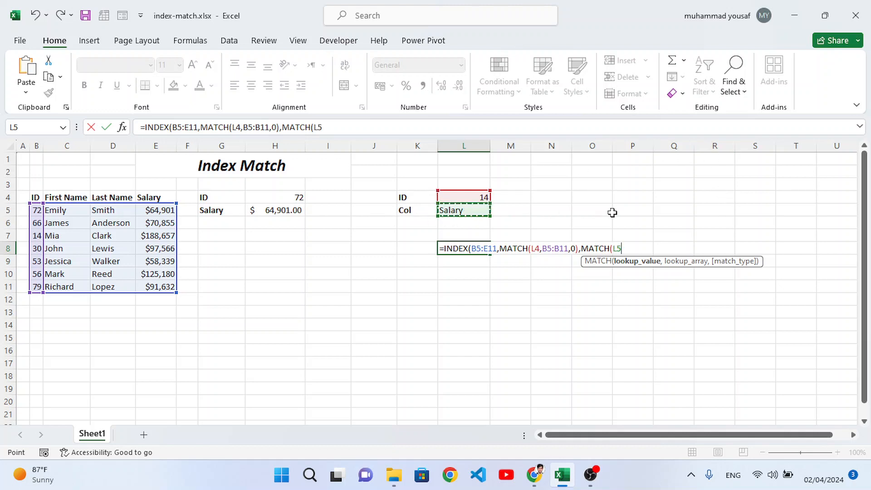
{"action": "type", "text": ","}
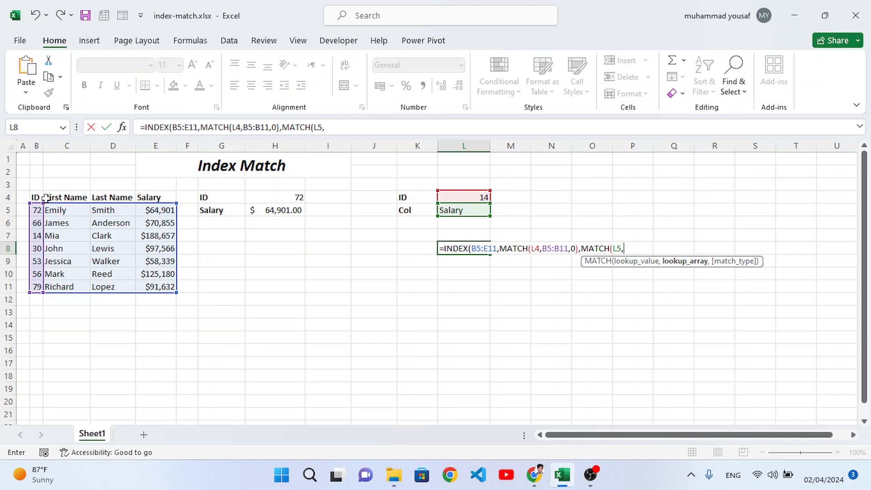
{"action": "left_click_drag", "start_coordinate": [34, 197], "coordinate": [149, 196]}
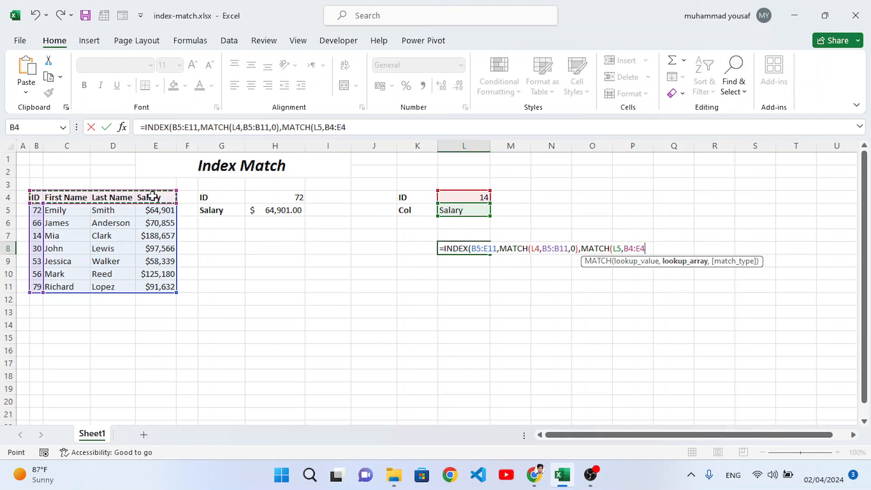
{"action": "type", "text": ",0"}
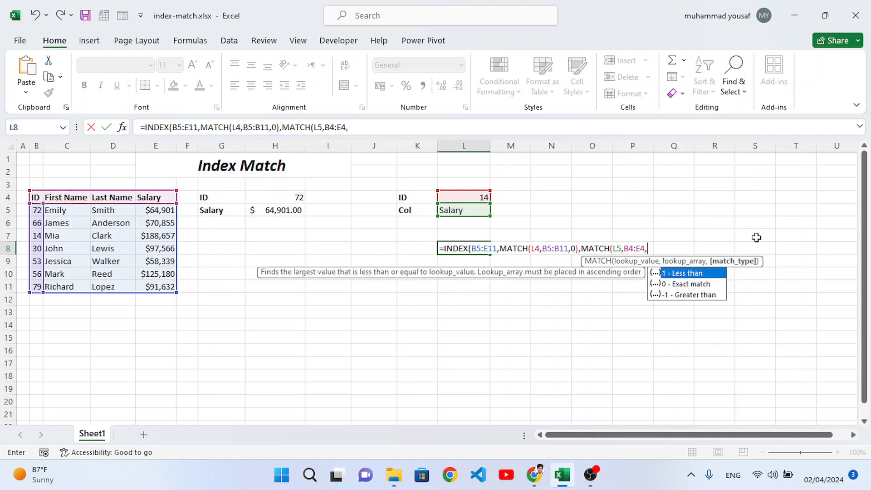
{"action": "type", "text": ")"}
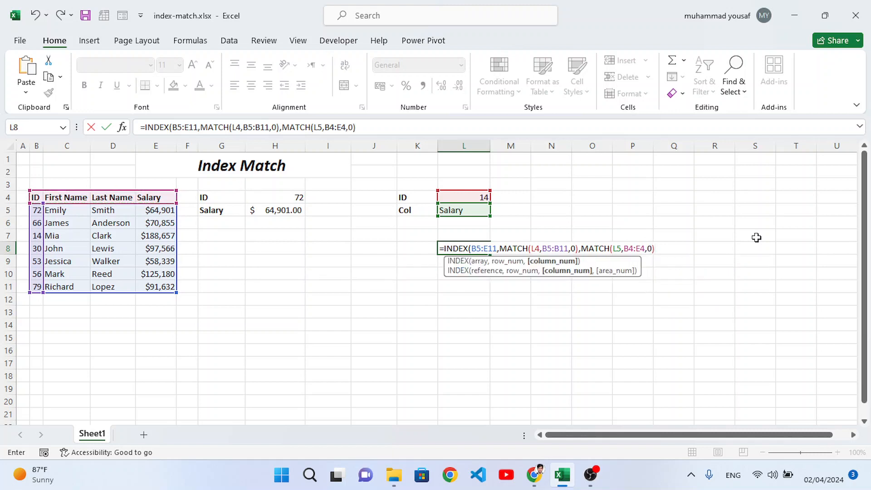
{"action": "type", "text": ")"}
{"action": "key", "text": "Return"}
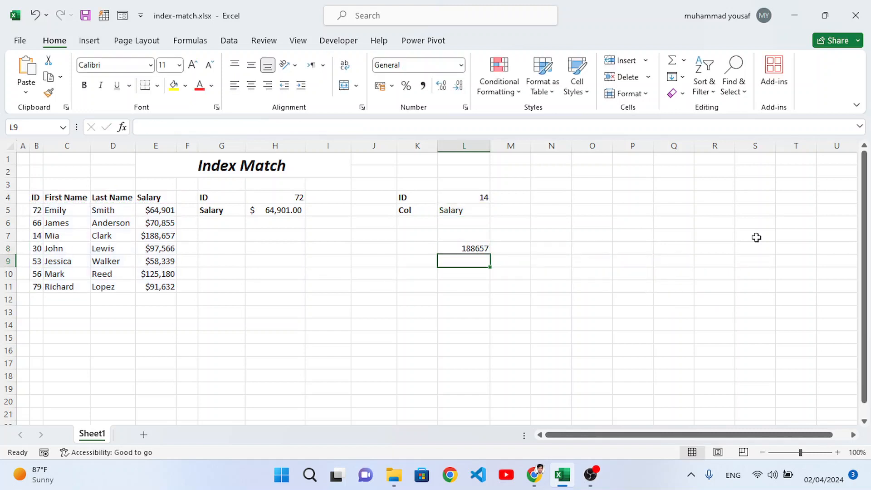
Step: Format L8 with the $ English (United States) accounting format and widen column L to fit the amount
{"action": "left_click", "coordinate": [476, 247]}
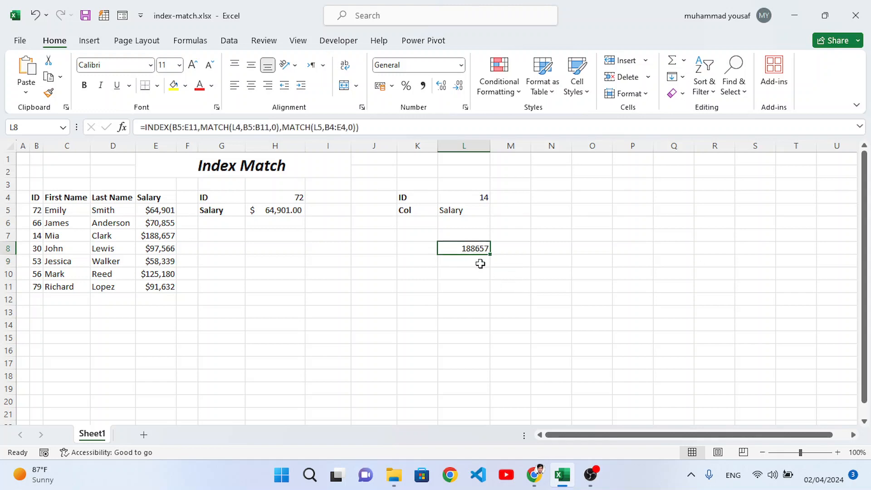
{"action": "left_click", "coordinate": [380, 85]}
{"action": "left_click_drag", "start_coordinate": [489, 152], "coordinate": [513, 152]}
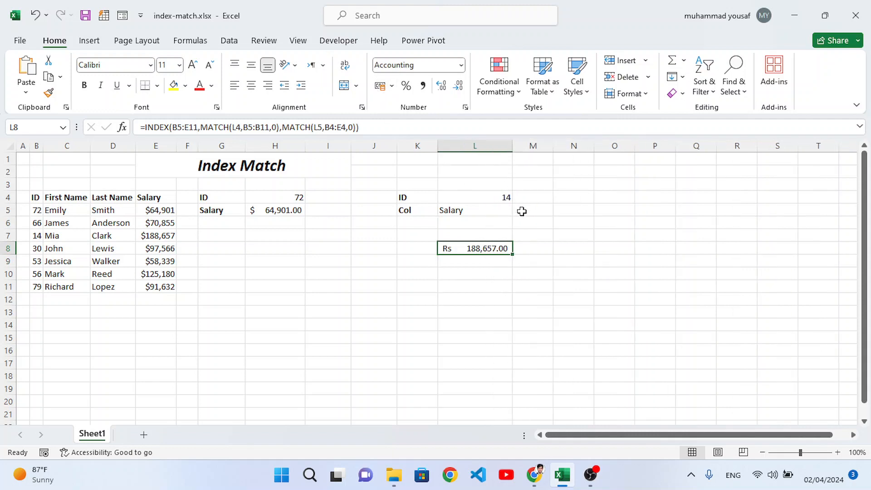
{"action": "left_click", "coordinate": [392, 86]}
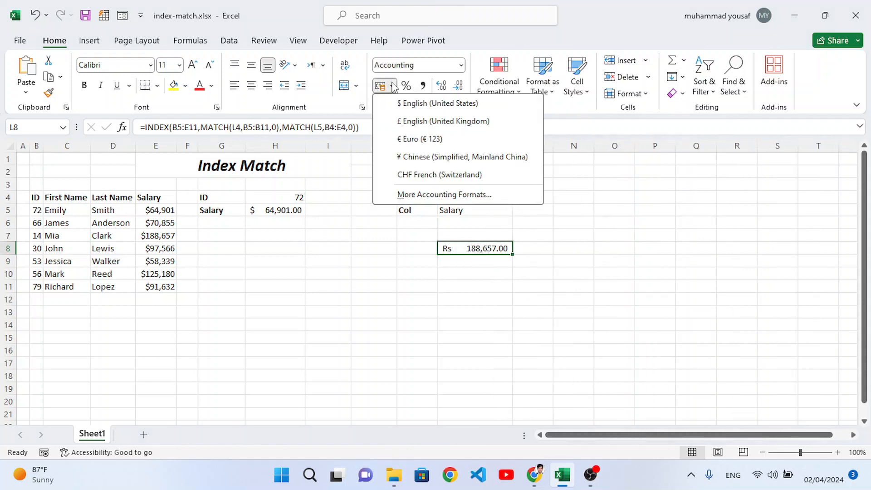
{"action": "left_click", "coordinate": [413, 101]}
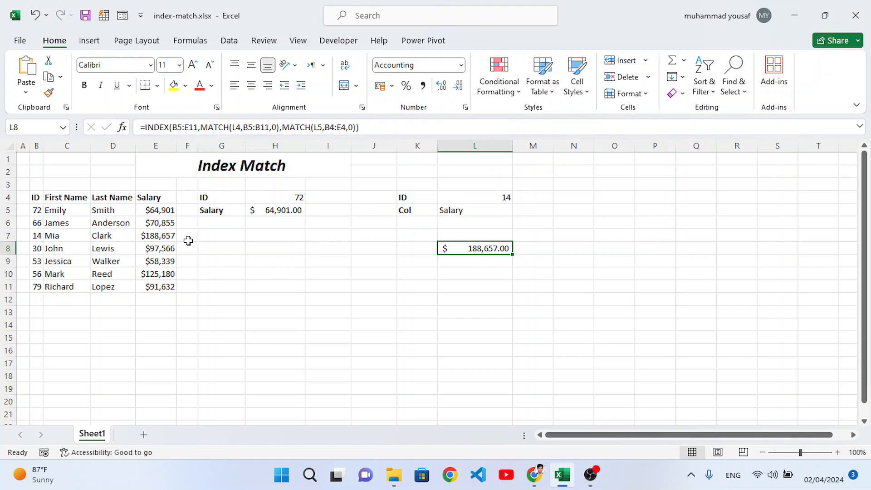
Step: Check the source salary in E7 and set the lookup ID in L4 to 79 to test the two-way formula in L8
{"action": "left_click", "coordinate": [153, 238]}
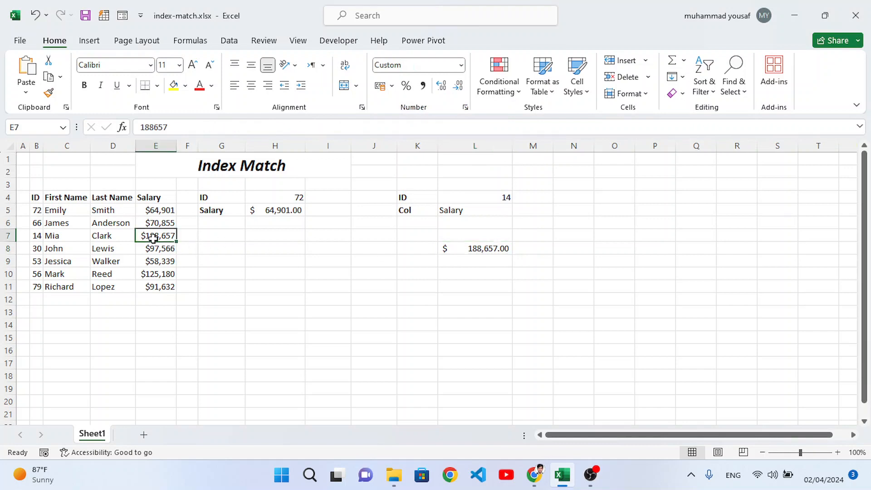
{"action": "left_click", "coordinate": [501, 198]}
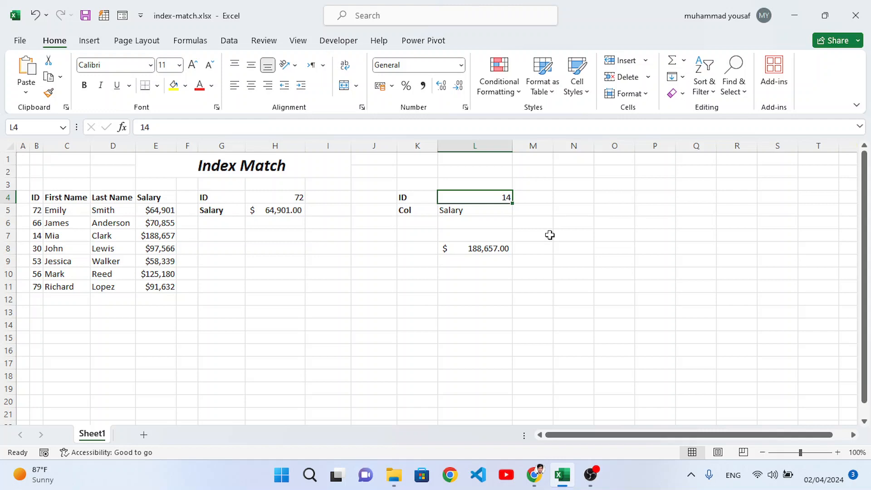
{"action": "type", "text": "79"}
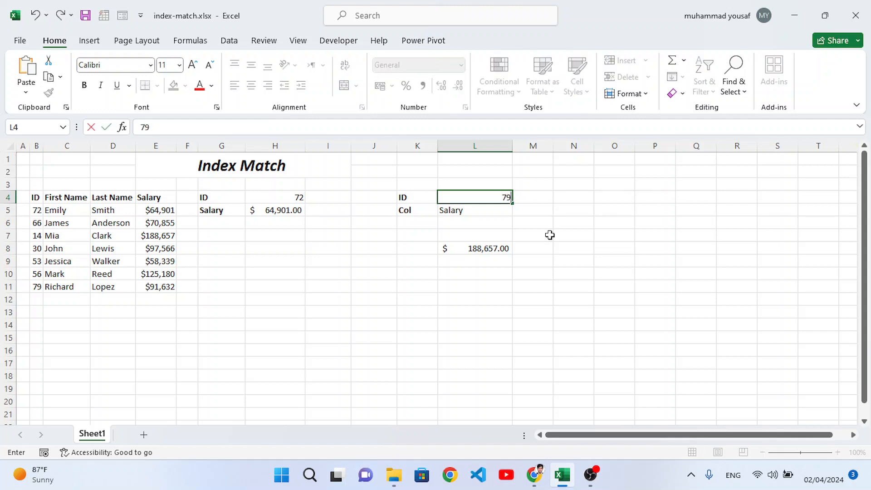
{"action": "key", "text": "Return"}
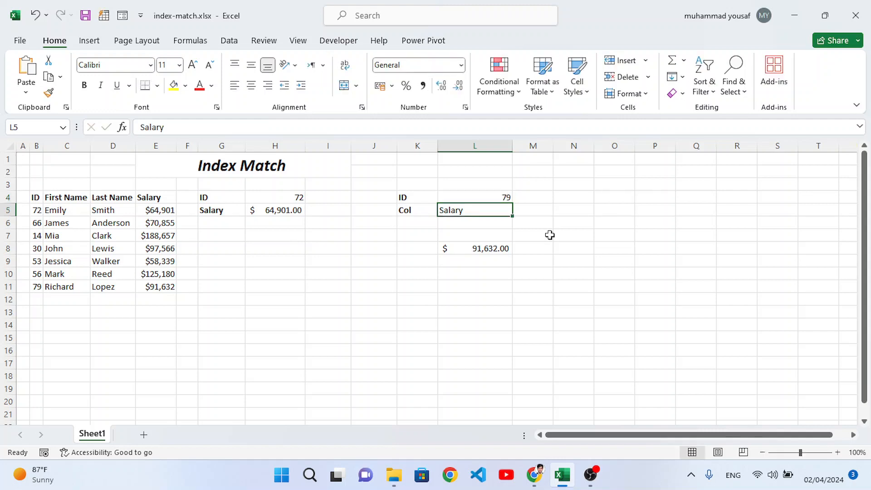
{"action": "left_click", "coordinate": [488, 251]}
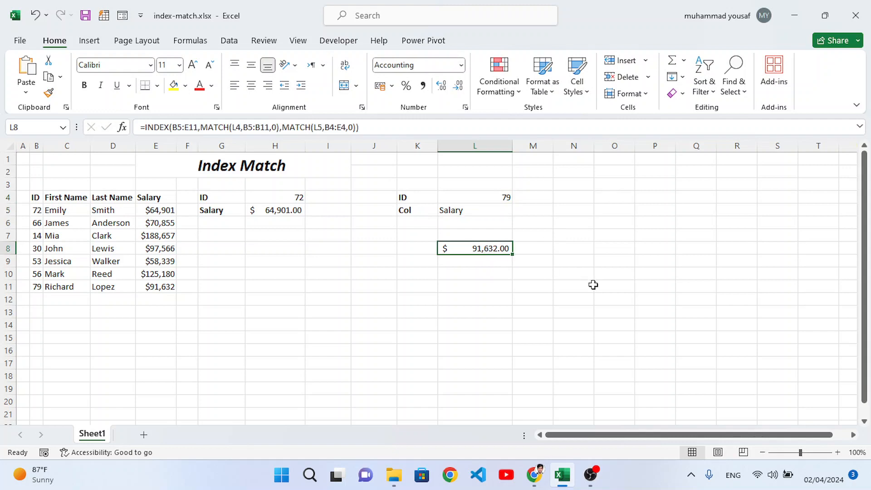